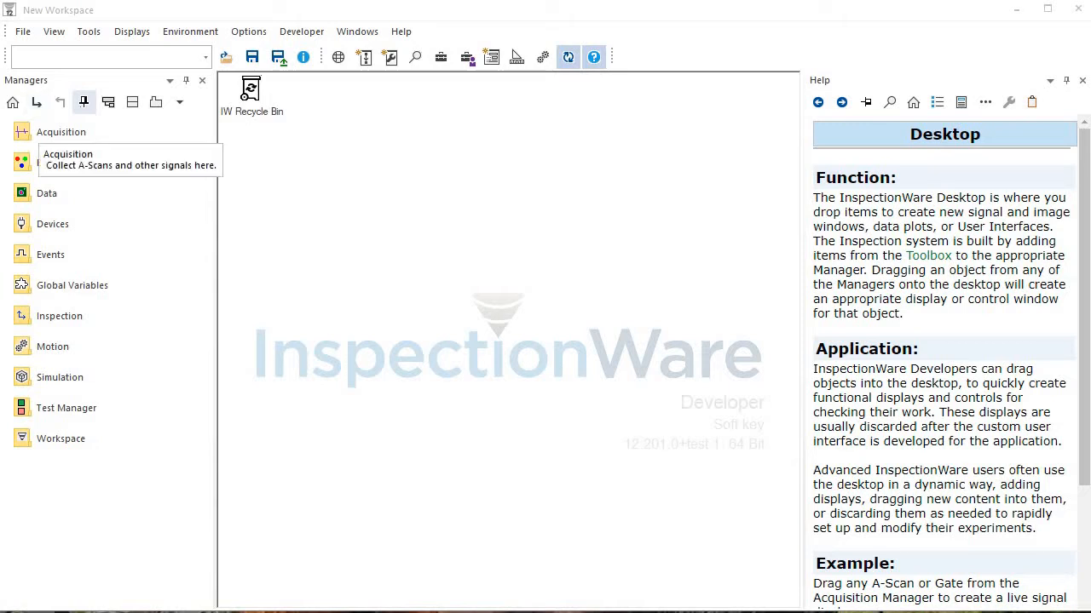
# Review the help descriptions of the Acquisition, Background Tasks, Data, Devices, Events, Inspection, Motion and Simulation managers
pyautogui.click(55, 132)
pyautogui.click(76, 163)
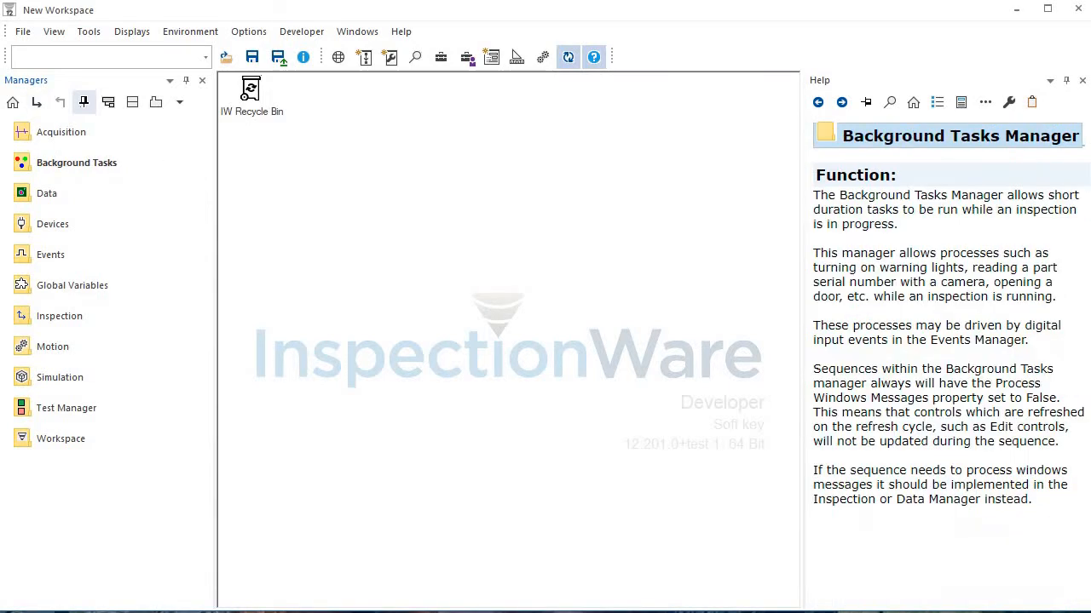
pyautogui.click(47, 193)
pyautogui.click(52, 224)
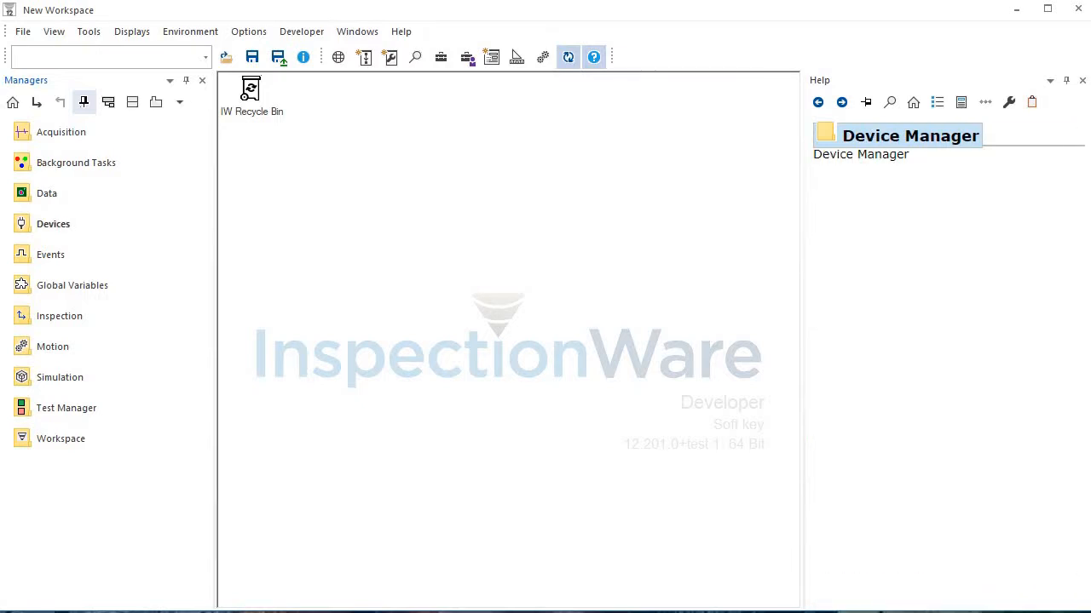
pyautogui.click(51, 254)
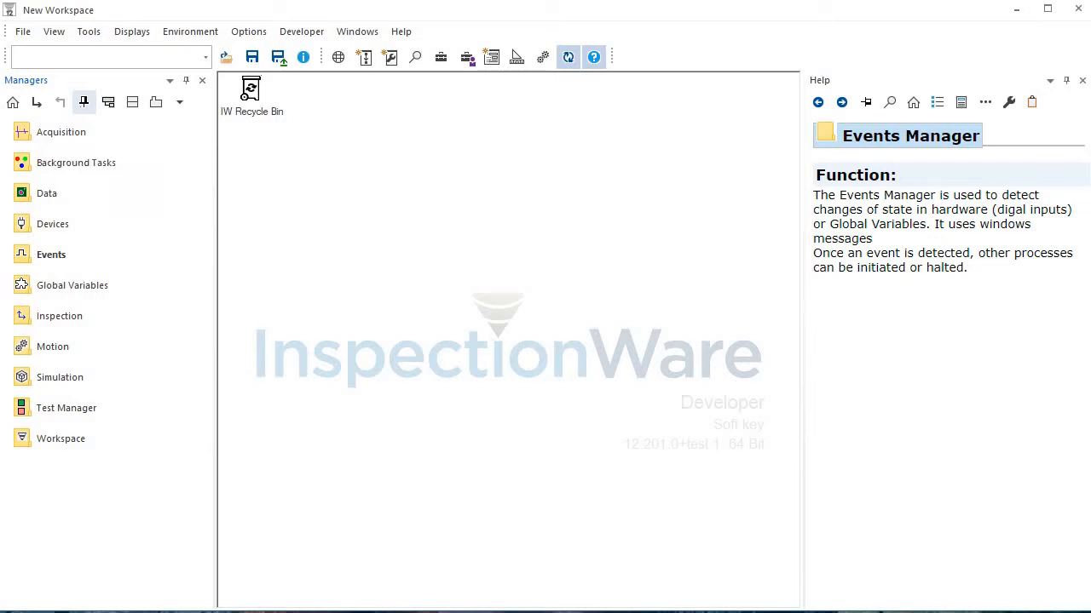
pyautogui.click(61, 132)
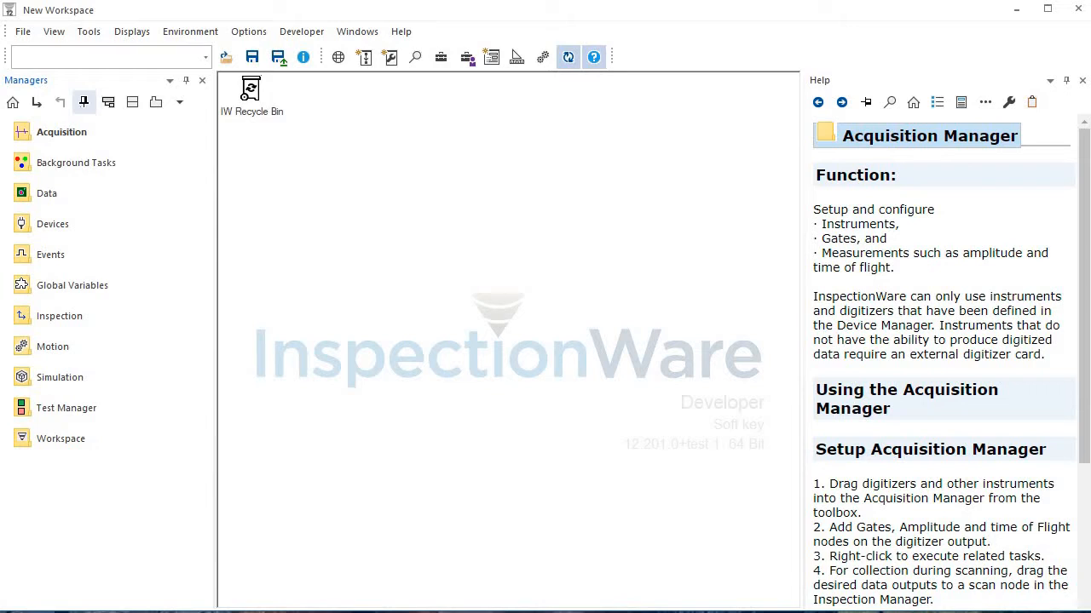
pyautogui.click(47, 193)
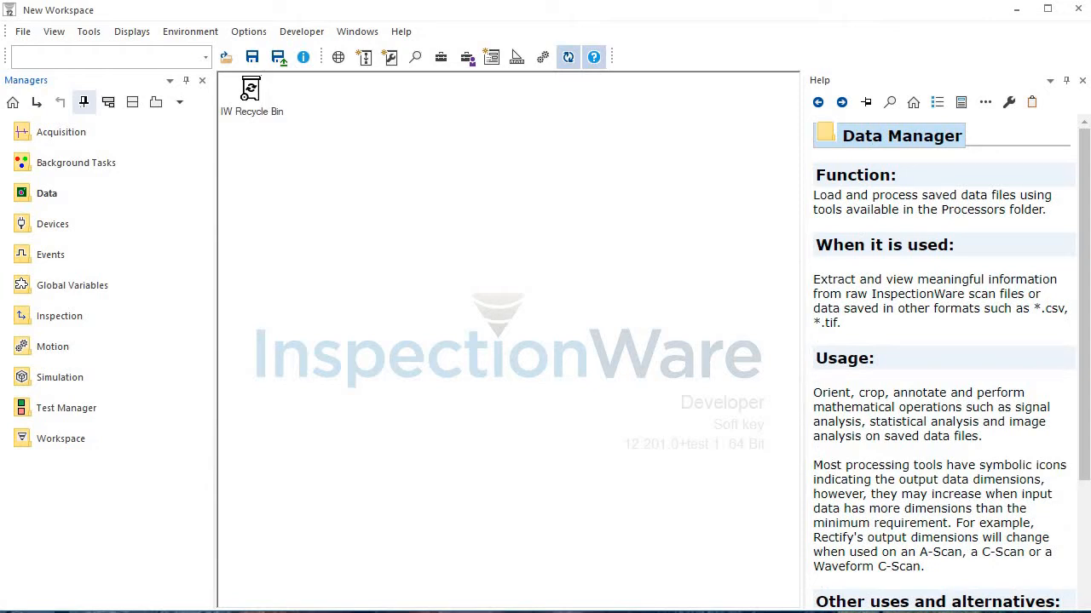
pyautogui.click(39, 195)
pyautogui.click(51, 319)
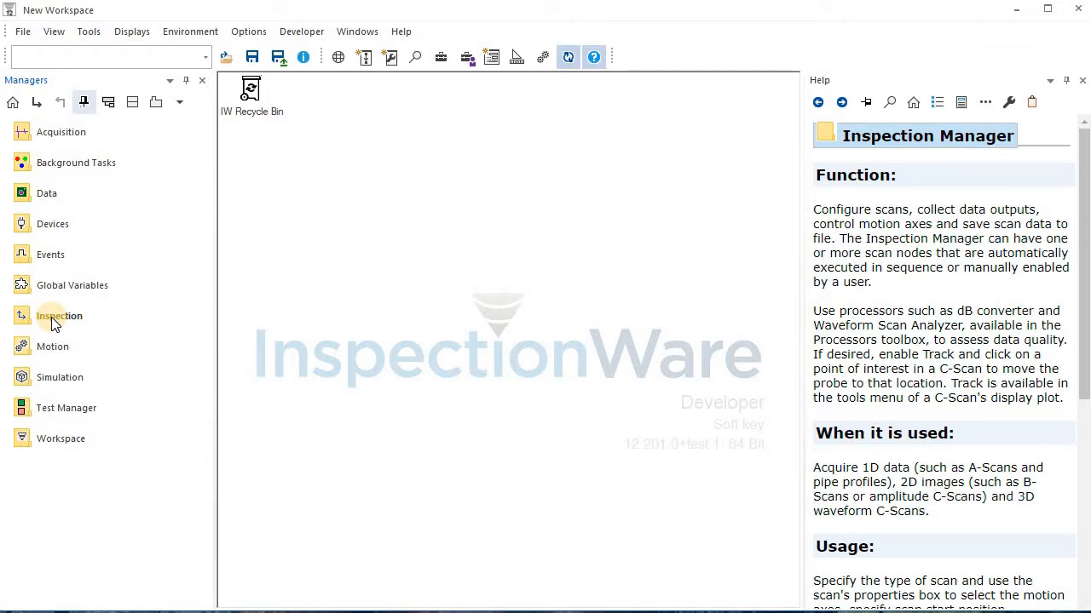
pyautogui.click(55, 322)
pyautogui.click(52, 349)
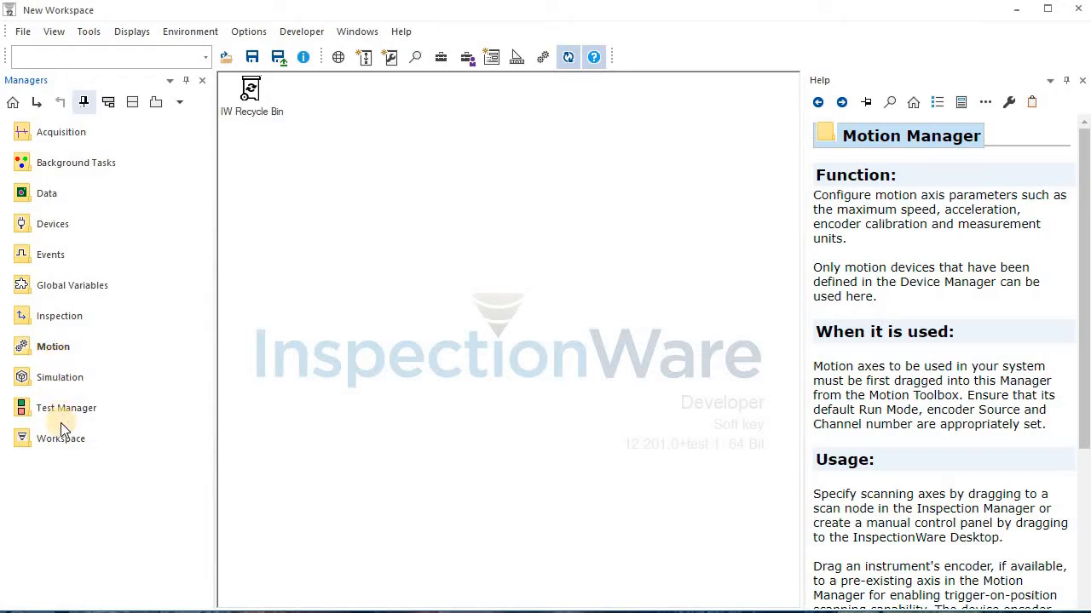
pyautogui.click(46, 379)
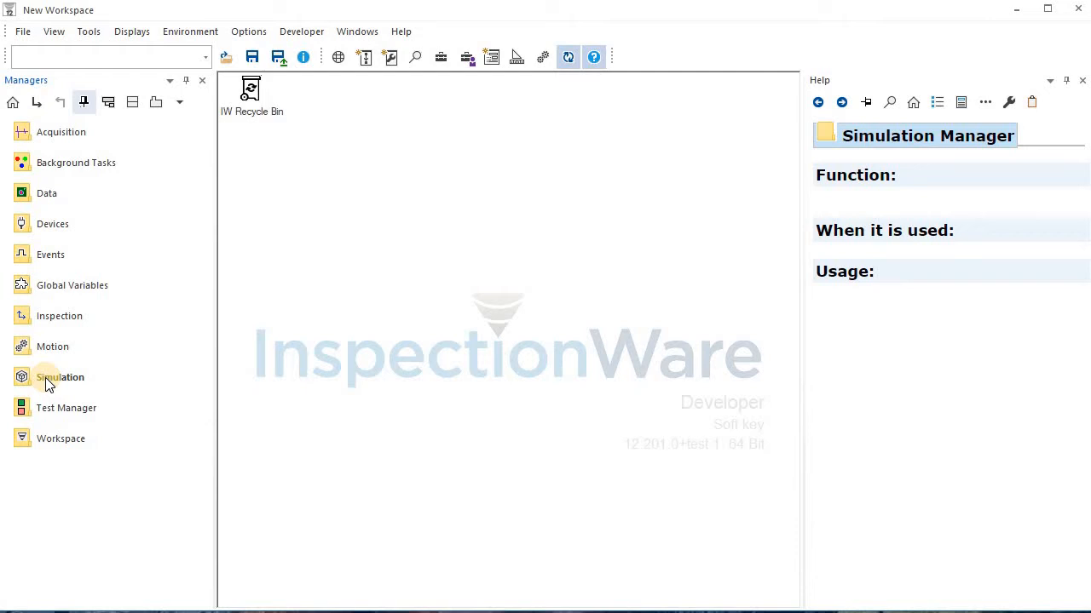
# Look inside the Acquisition and Data managers in turn, returning to the full managers list after each
pyautogui.click(30, 138)
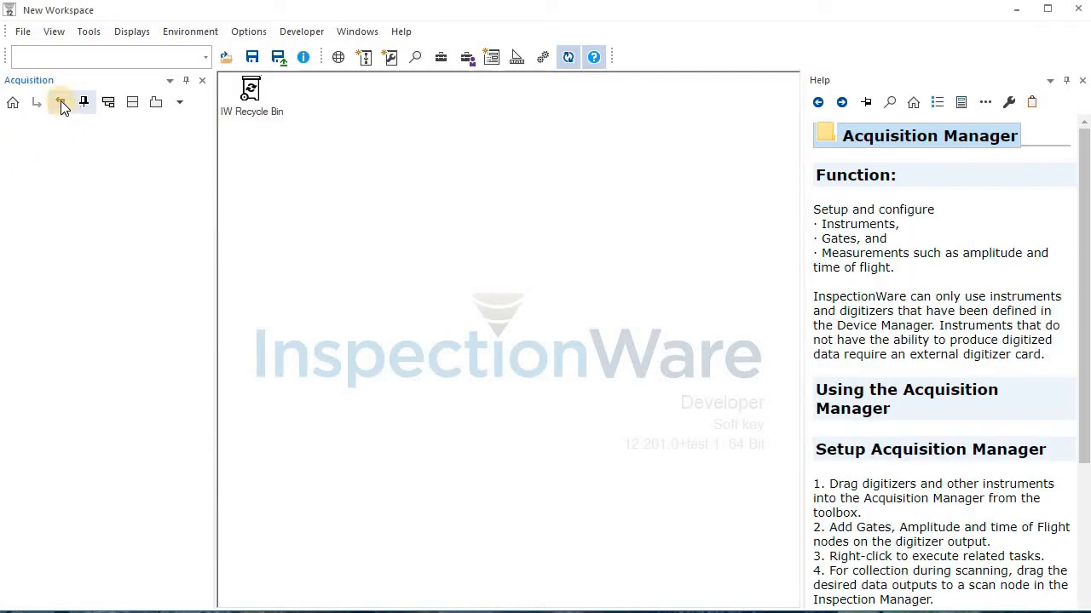
pyautogui.click(60, 103)
pyautogui.click(45, 195)
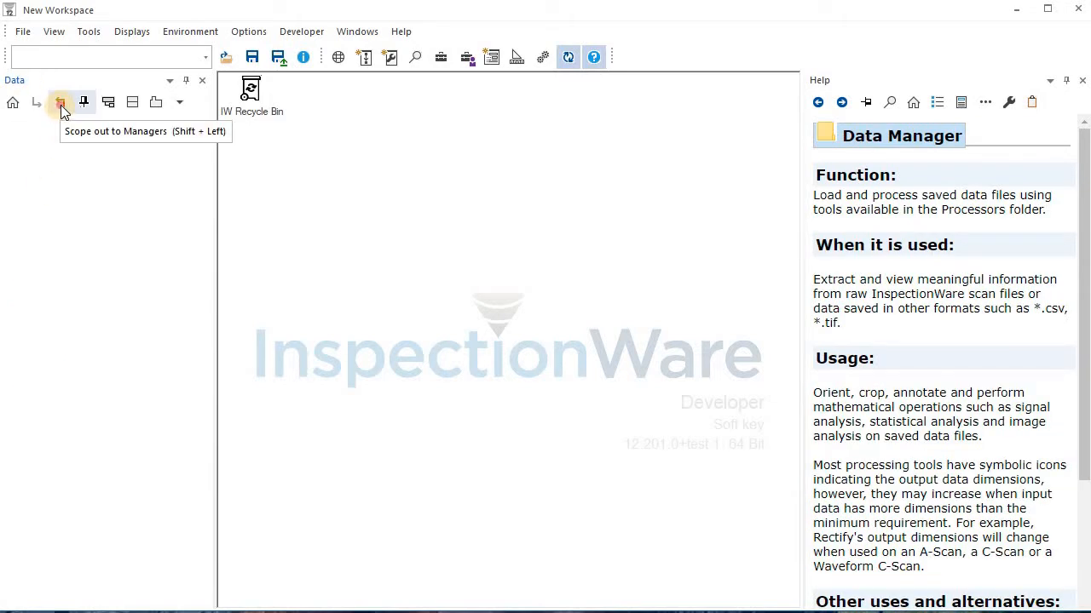
pyautogui.click(60, 106)
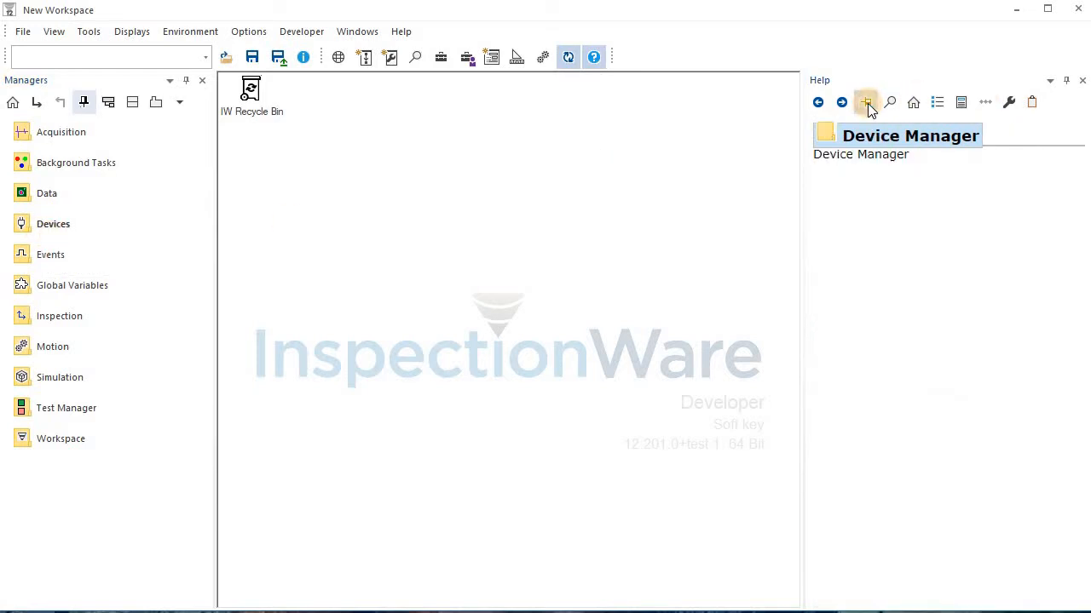
# Open the Acquisition manager and add a Simulated A Scans digitizer to it
pyautogui.click(33, 140)
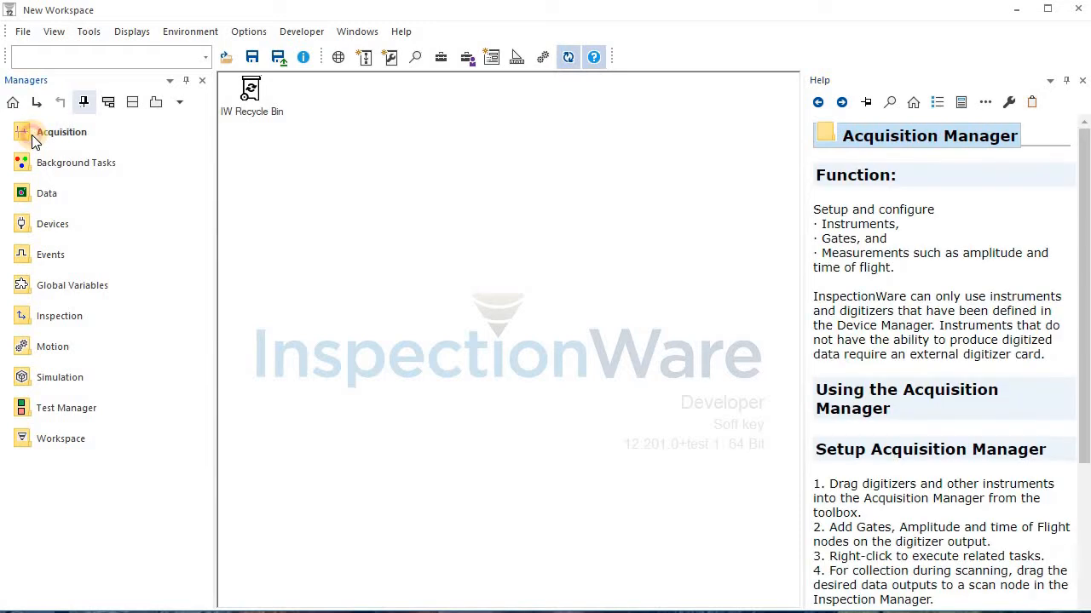
pyautogui.doubleClick(33, 139)
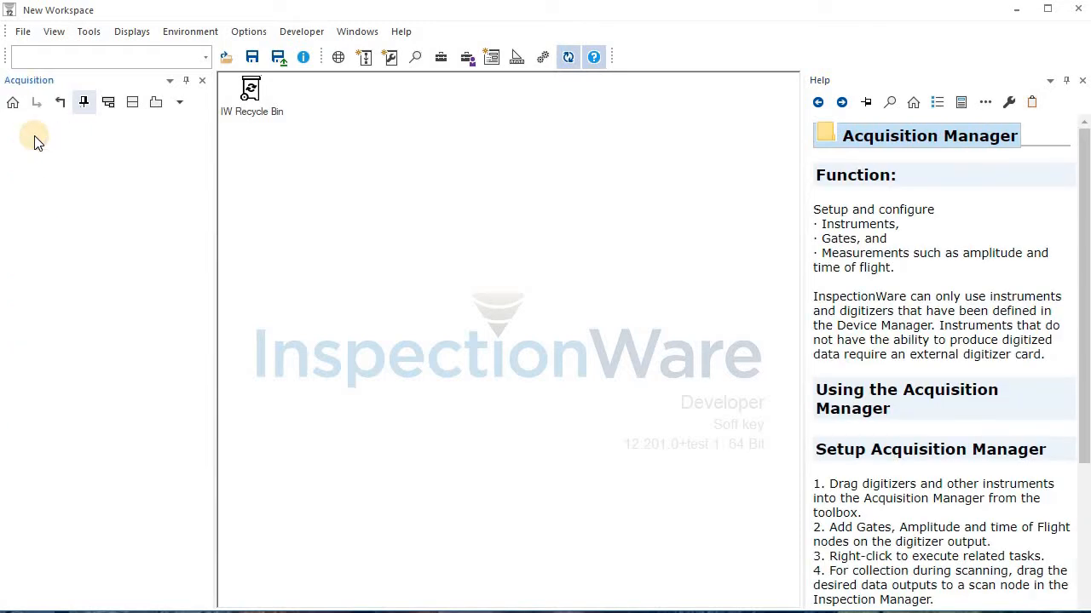
pyautogui.rightClick(34, 138)
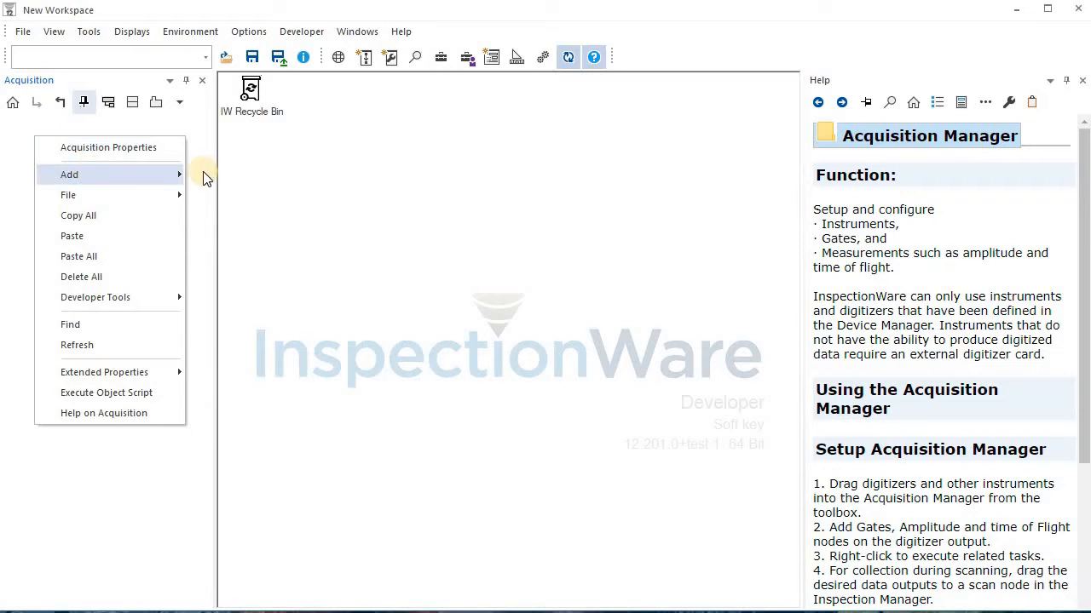
pyautogui.moveTo(170, 175)
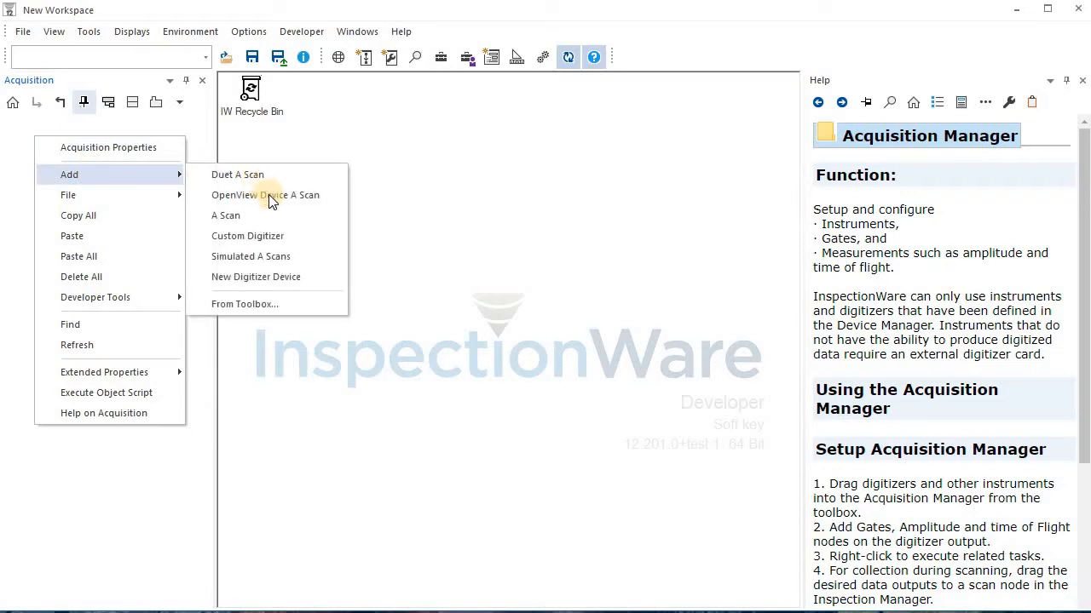
pyautogui.click(295, 255)
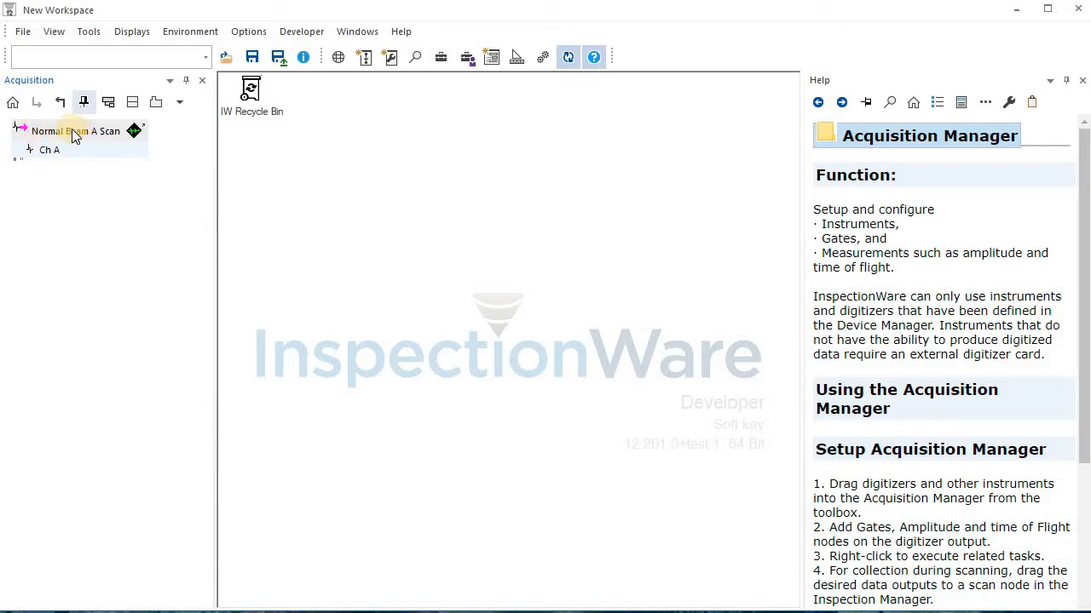
# Examine the properties of the Normal Beam A Scan digitizer and close them
pyautogui.moveTo(80, 149)
pyautogui.doubleClick(81, 133)
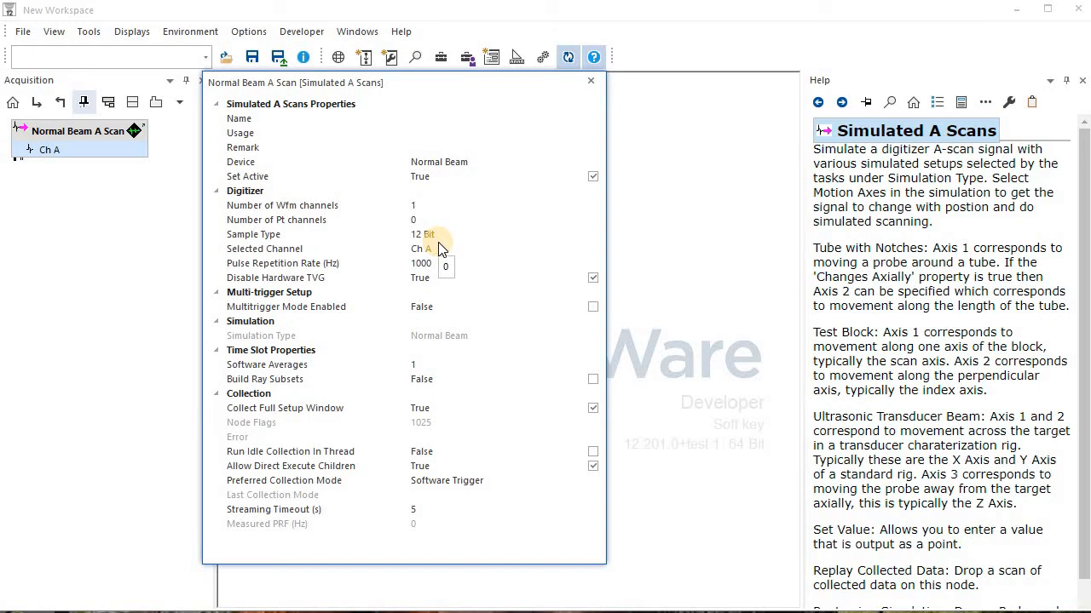
pyautogui.click(591, 81)
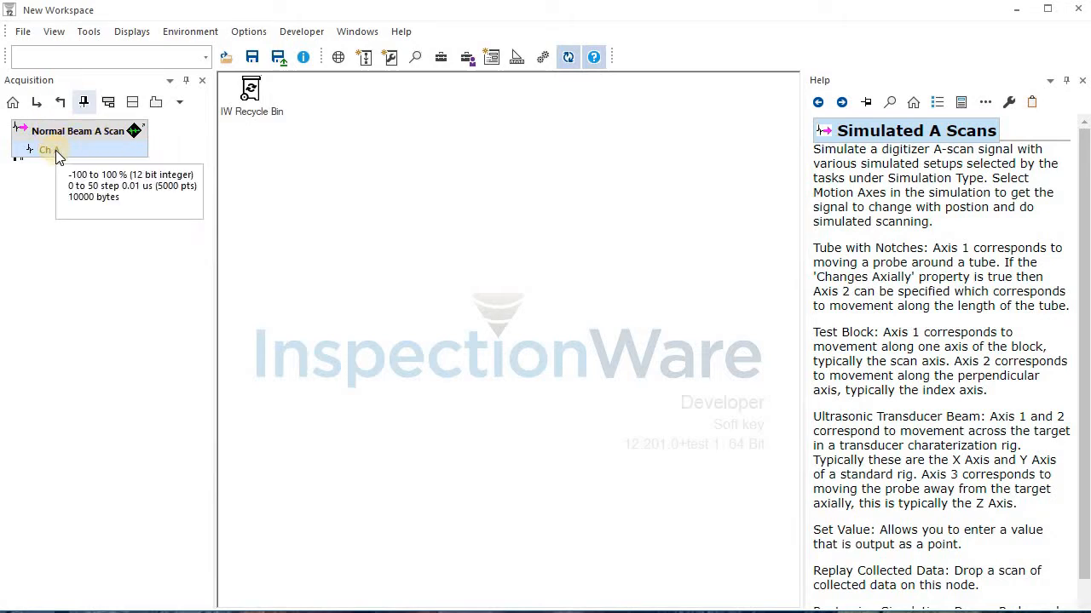
# Set the Number of Wfm channels of the Normal Beam A Scan to 2 and close its properties
pyautogui.doubleClick(73, 135)
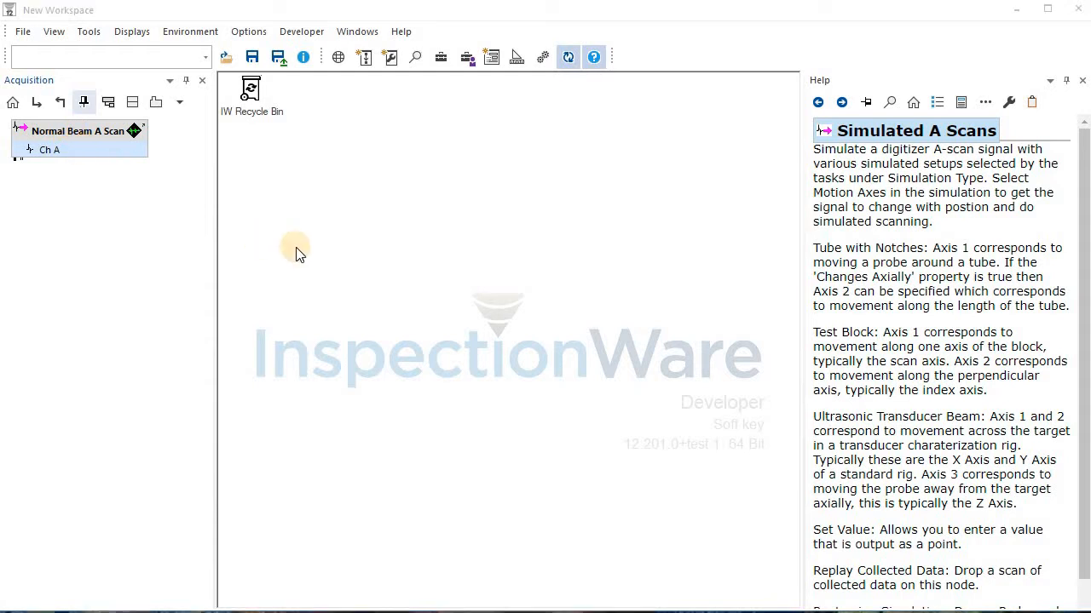
pyautogui.click(264, 267)
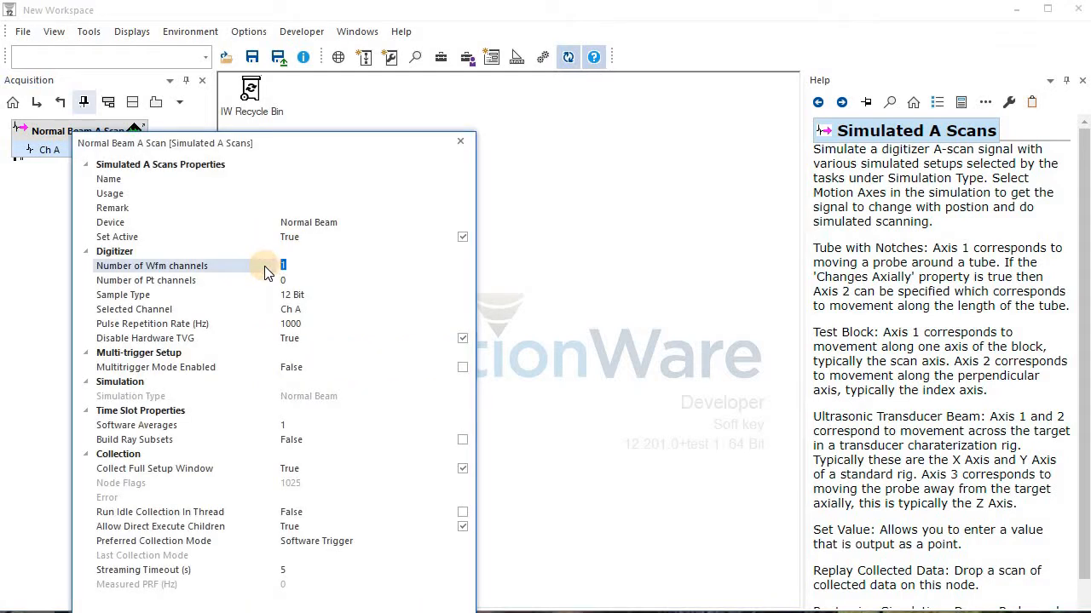
pyautogui.write('2')
pyautogui.press('Return')
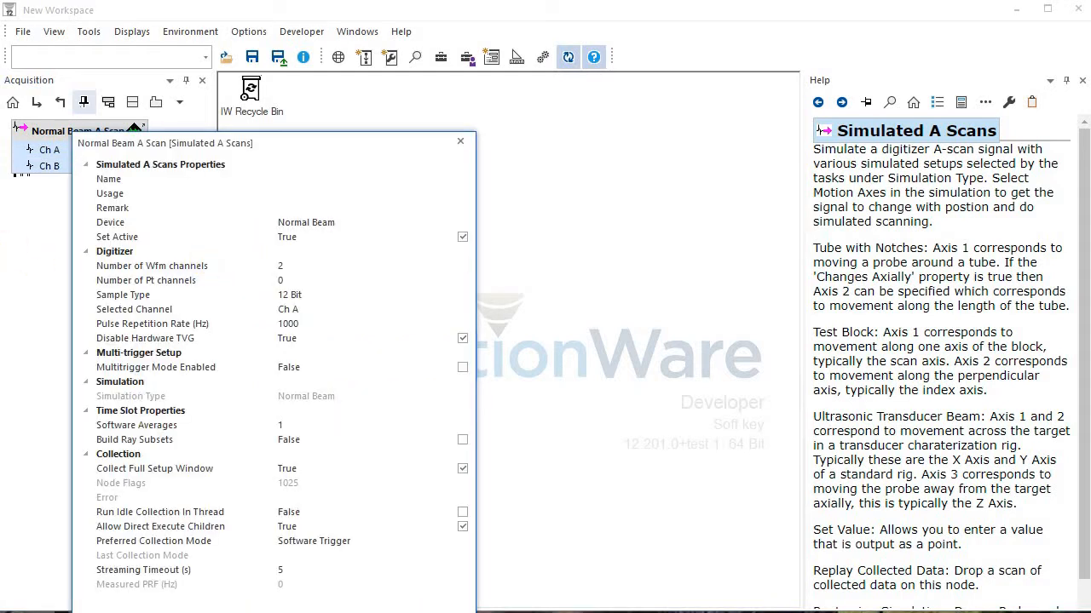
pyautogui.click(45, 250)
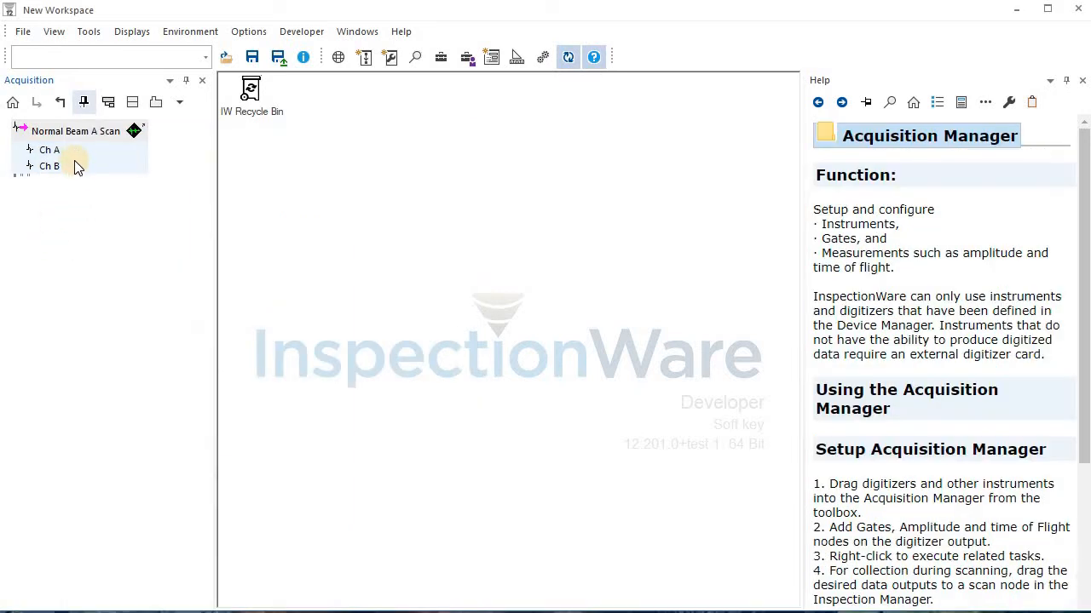
# Plot Ch A in a reduced signal window on the desktop, switch that window to Ch B and reposition it
pyautogui.moveTo(66, 150); pyautogui.dragTo(312, 128)
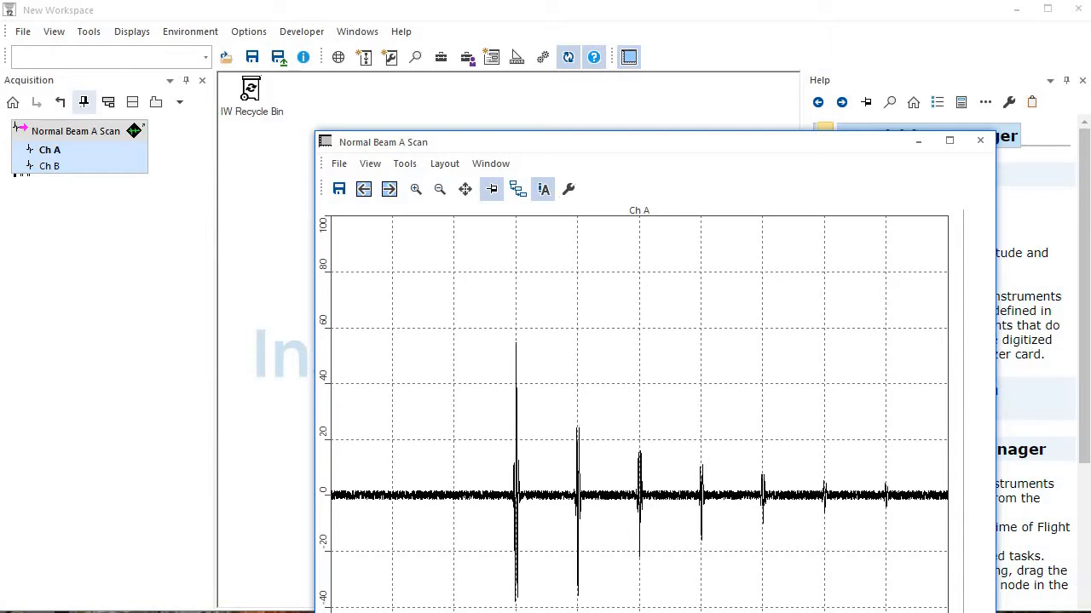
pyautogui.moveTo(994, 612); pyautogui.dragTo(802, 527)
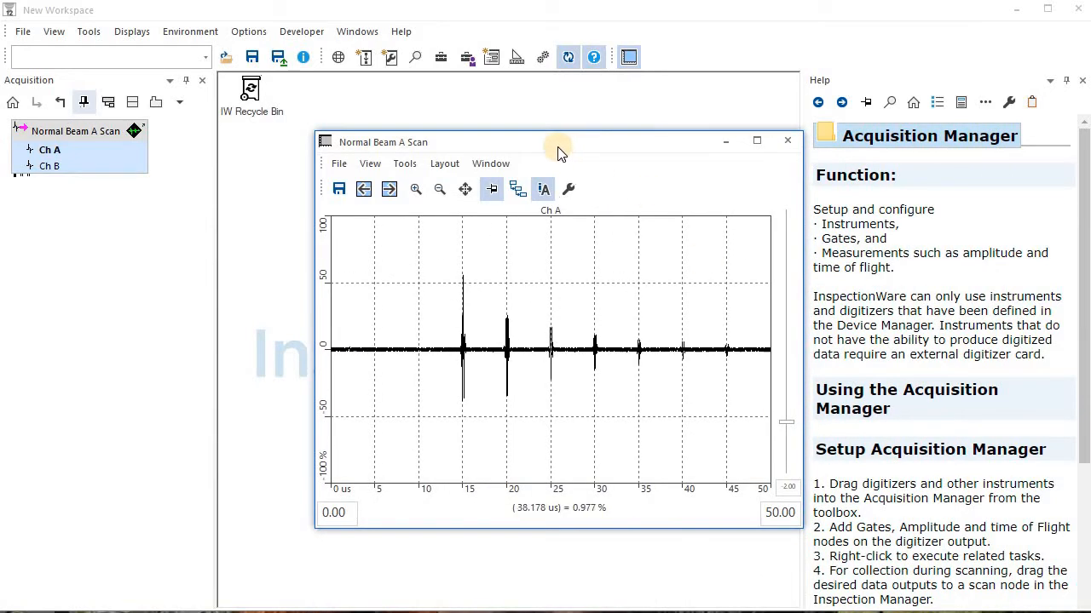
pyautogui.moveTo(544, 137); pyautogui.dragTo(489, 107)
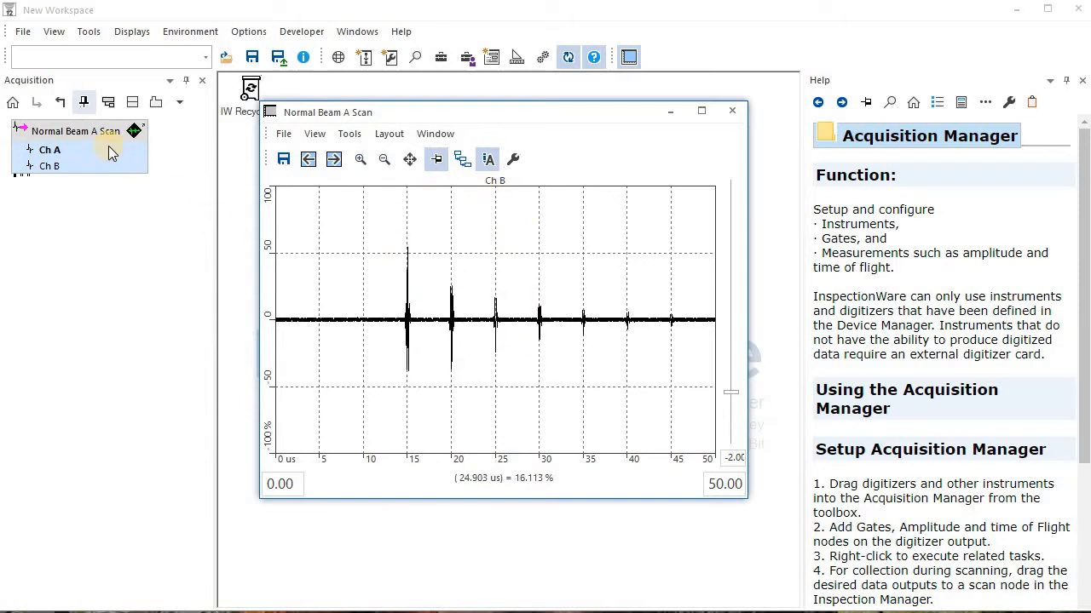
pyautogui.moveTo(78, 166); pyautogui.dragTo(354, 222)
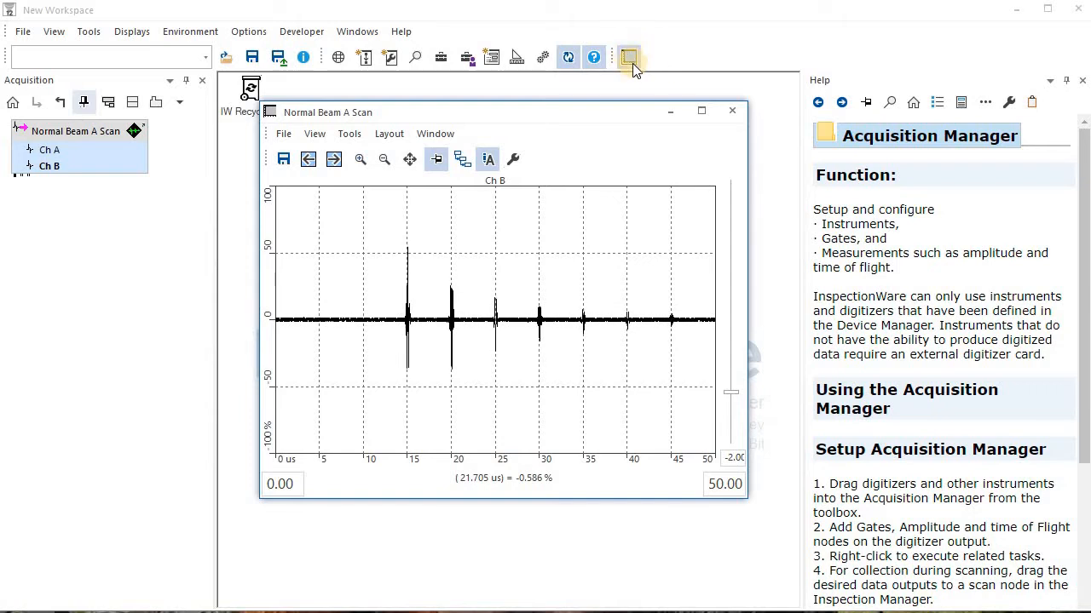
pyautogui.moveTo(585, 115); pyautogui.dragTo(571, 91)
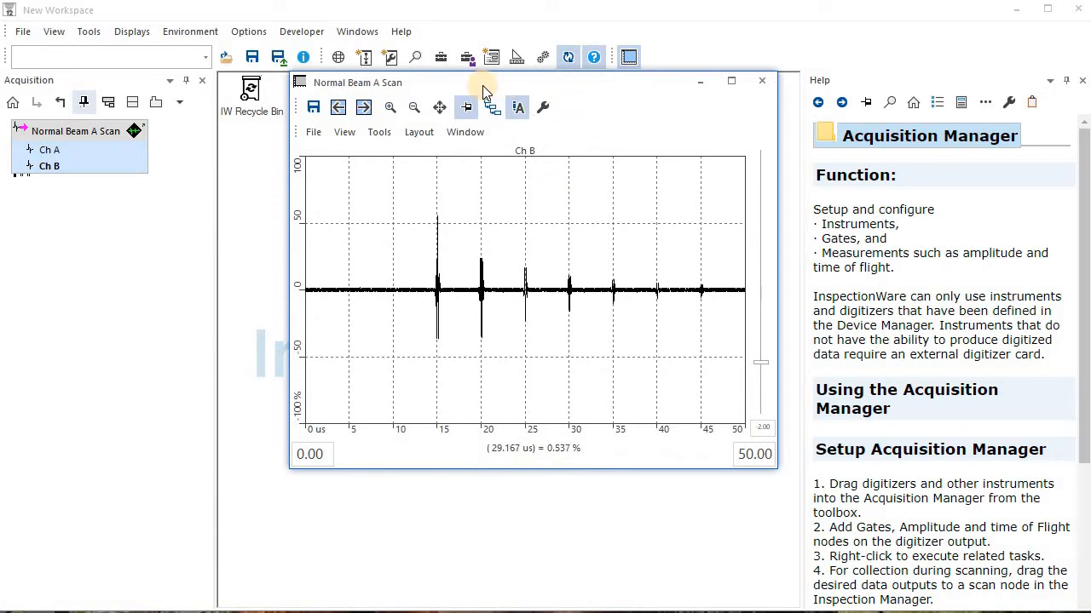
# Raise the Ch B gain to 5.5 dB and set the end of its time range to 60 us
pyautogui.moveTo(761, 363)
pyautogui.mouseDown()
pyautogui.moveTo(749, 288)
pyautogui.moveTo(763, 343)
pyautogui.mouseUp()
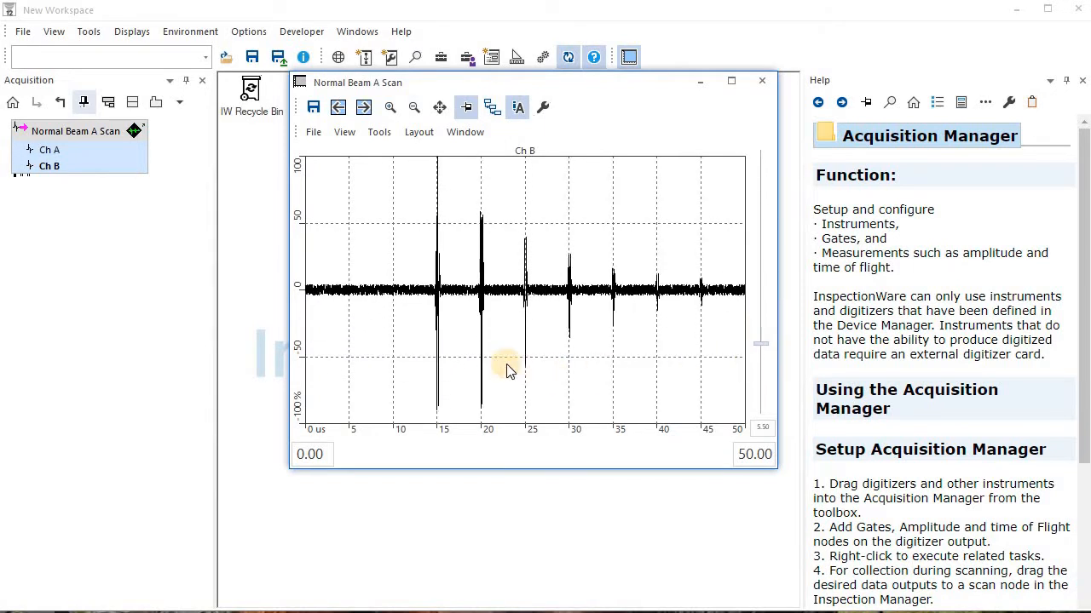
pyautogui.doubleClick(756, 452)
pyautogui.write('60')
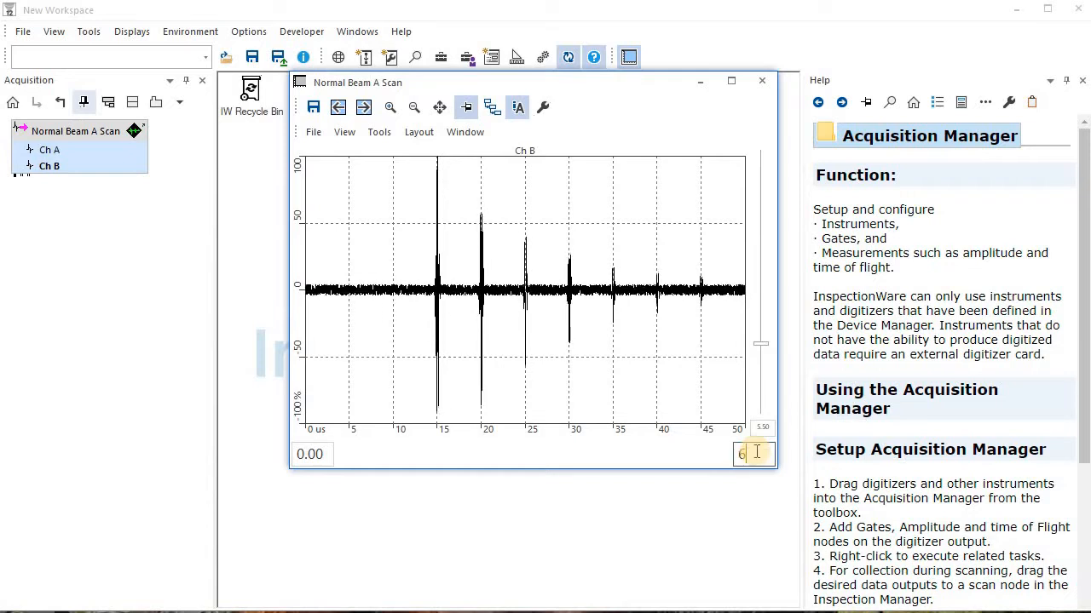
pyautogui.press('Return')
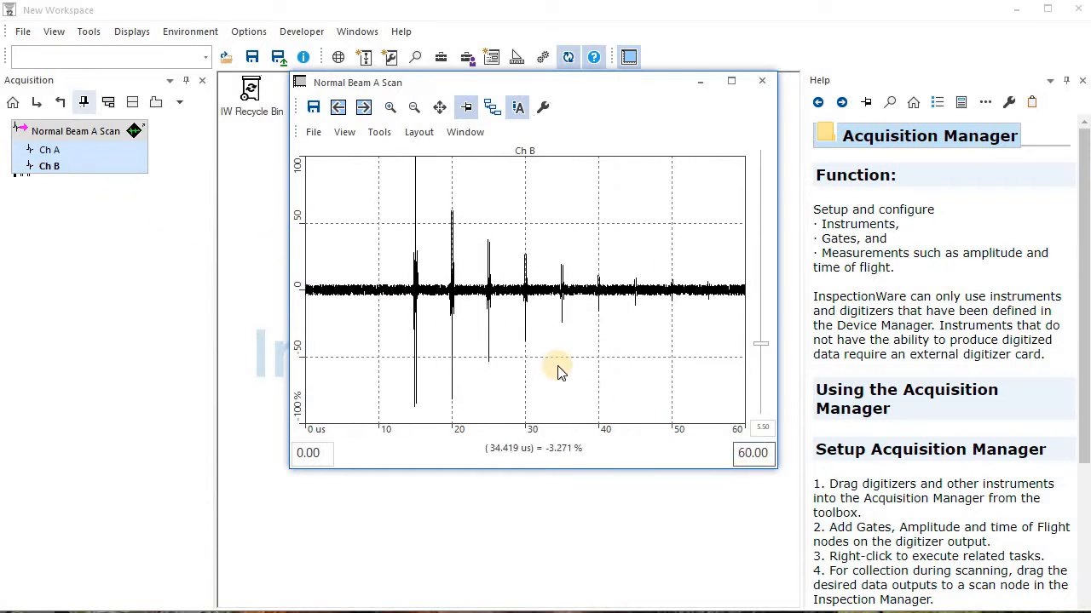
# Compare the waveform group properties of Ch A and Ch B, including gain and range
pyautogui.doubleClick(72, 150)
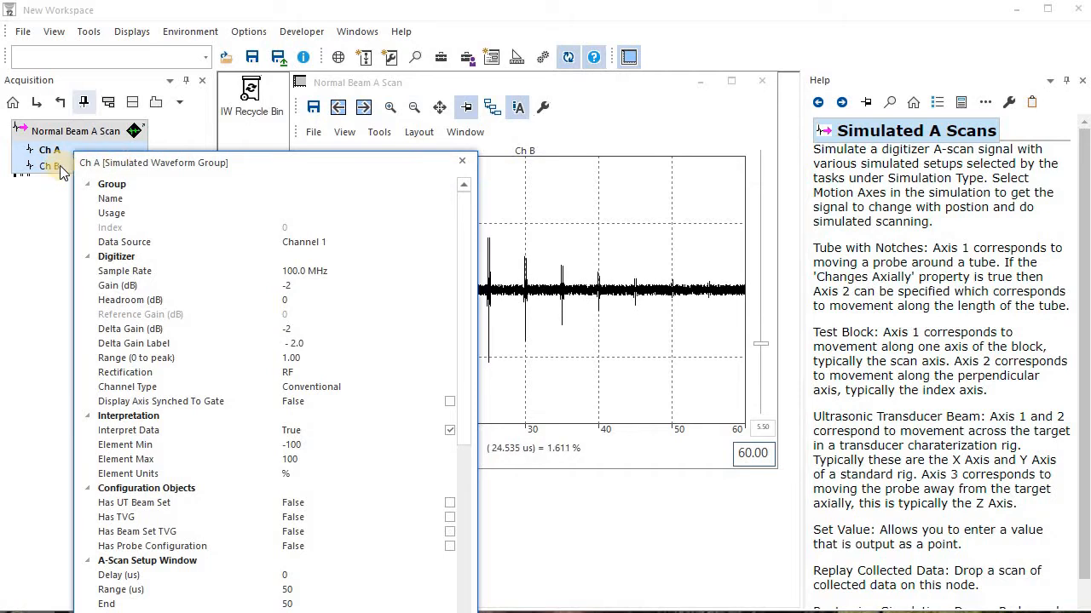
pyautogui.doubleClick(57, 166)
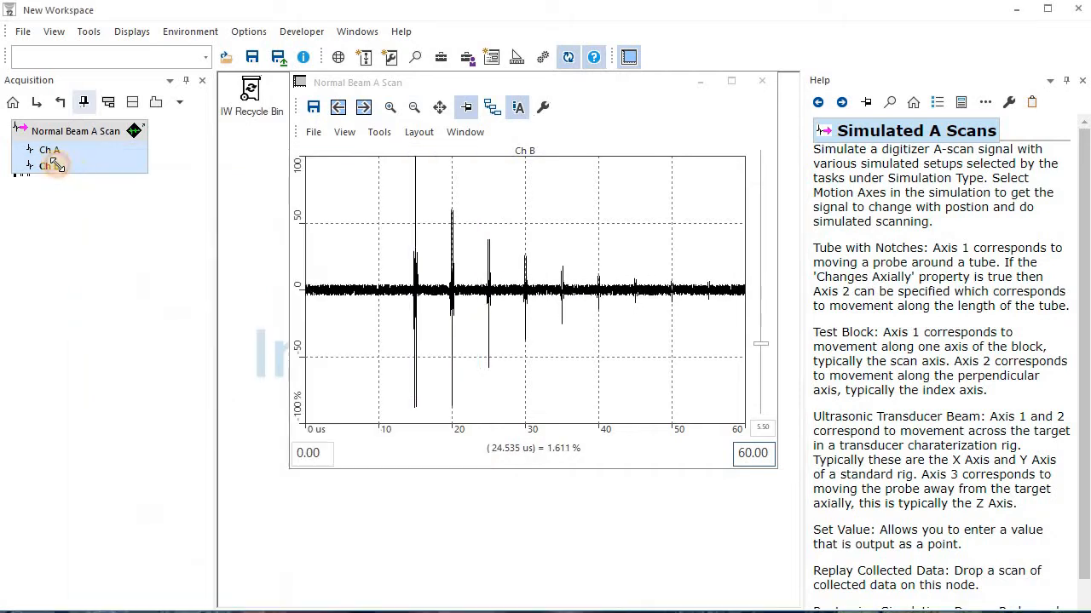
pyautogui.click(89, 134)
# Add a UT Gate to the Normal Beam A Scan
pyautogui.rightClick(93, 133)
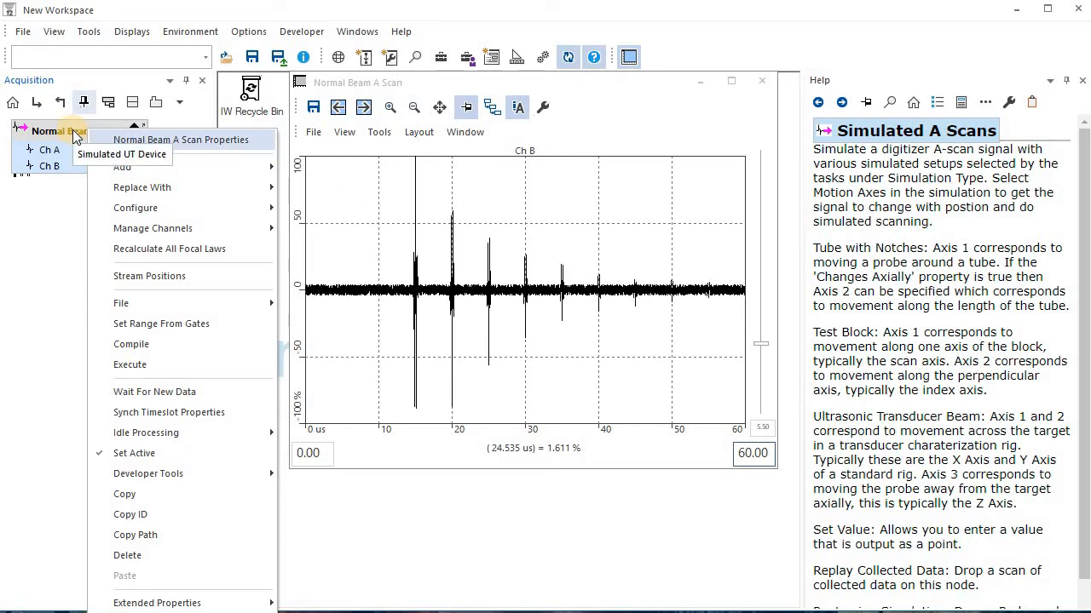
pyautogui.moveTo(161, 169)
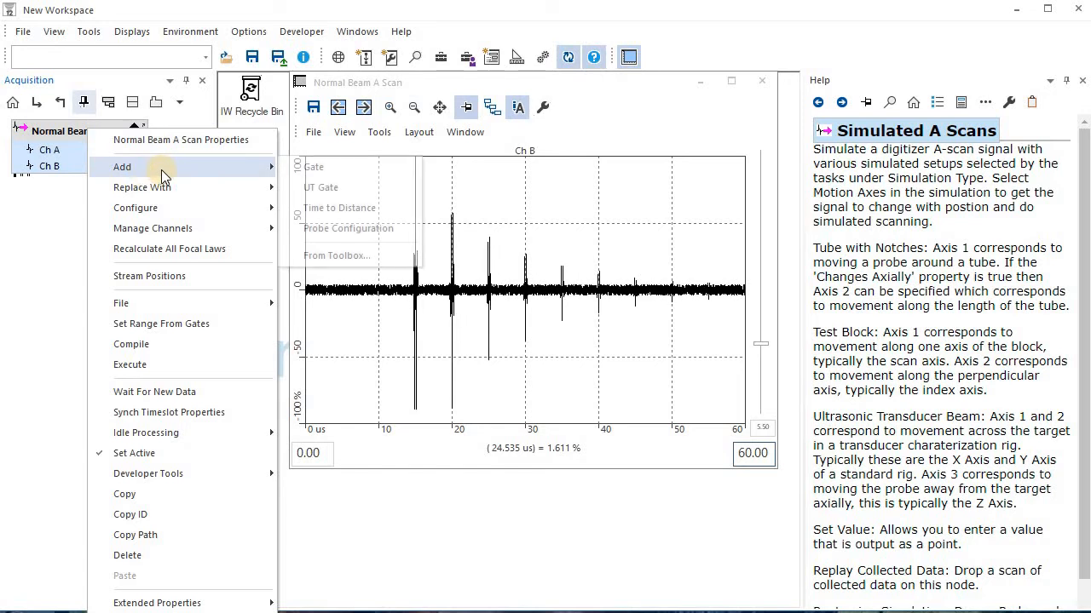
pyautogui.click(322, 189)
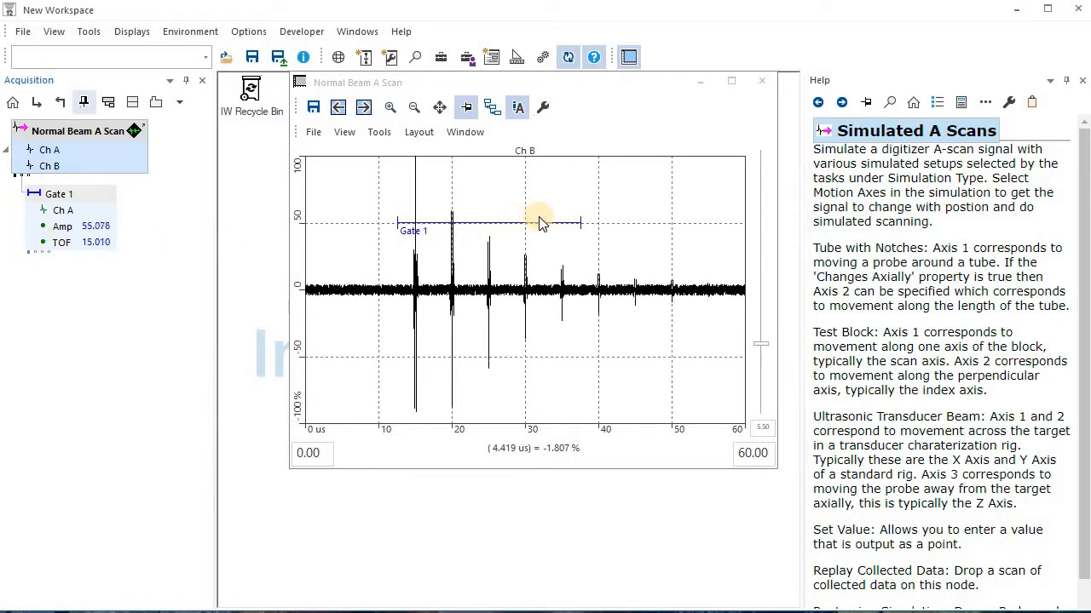
# Switch the signal window back to Ch A and shorten Gate 1 to span about 12.5 to 19.5 us
pyautogui.click(452, 242)
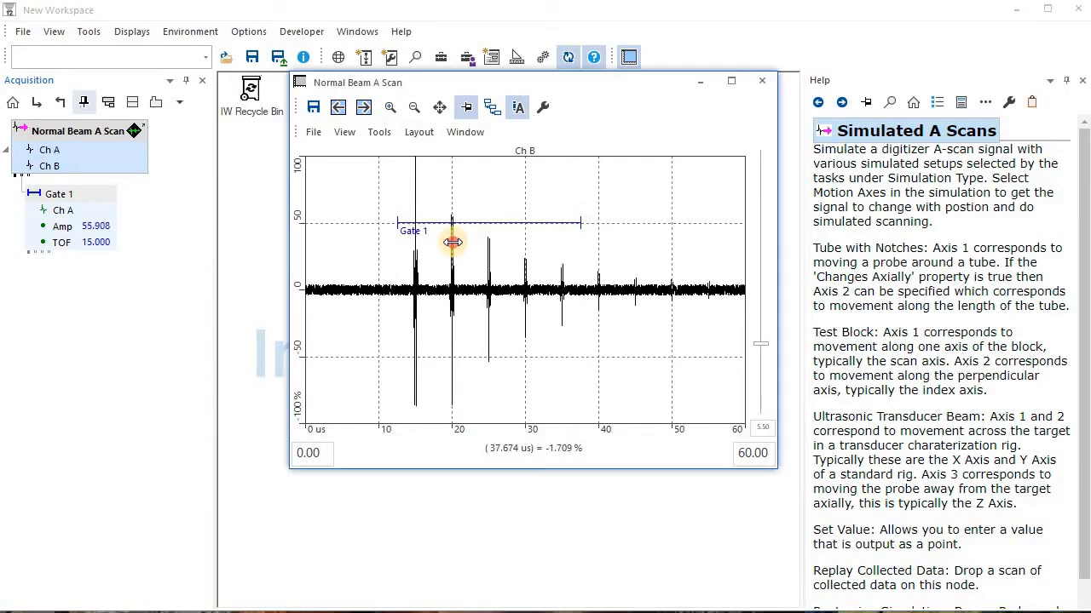
pyautogui.click(64, 206)
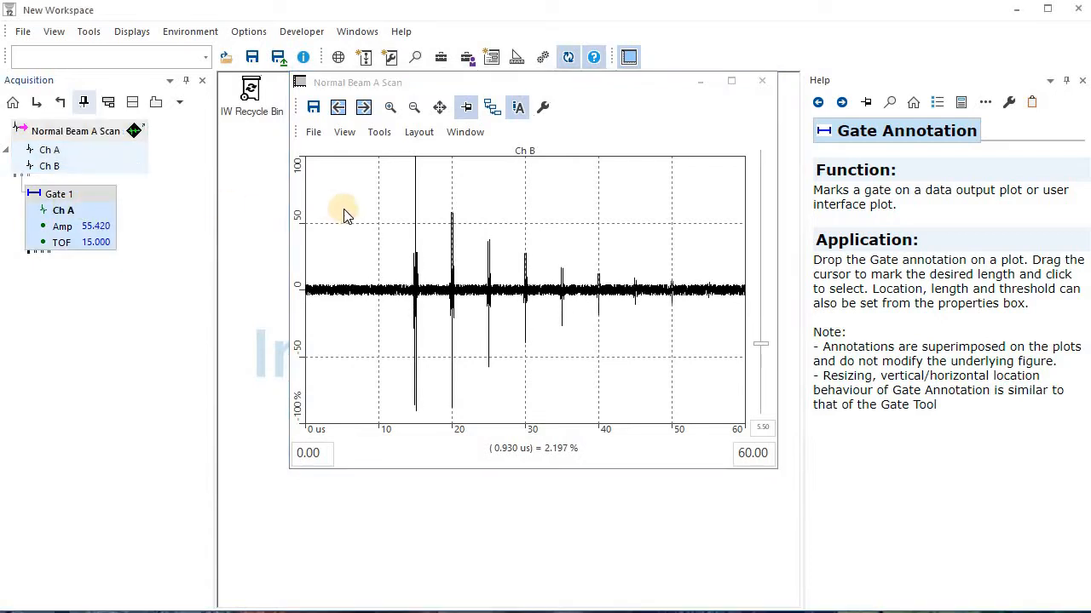
pyautogui.click(337, 107)
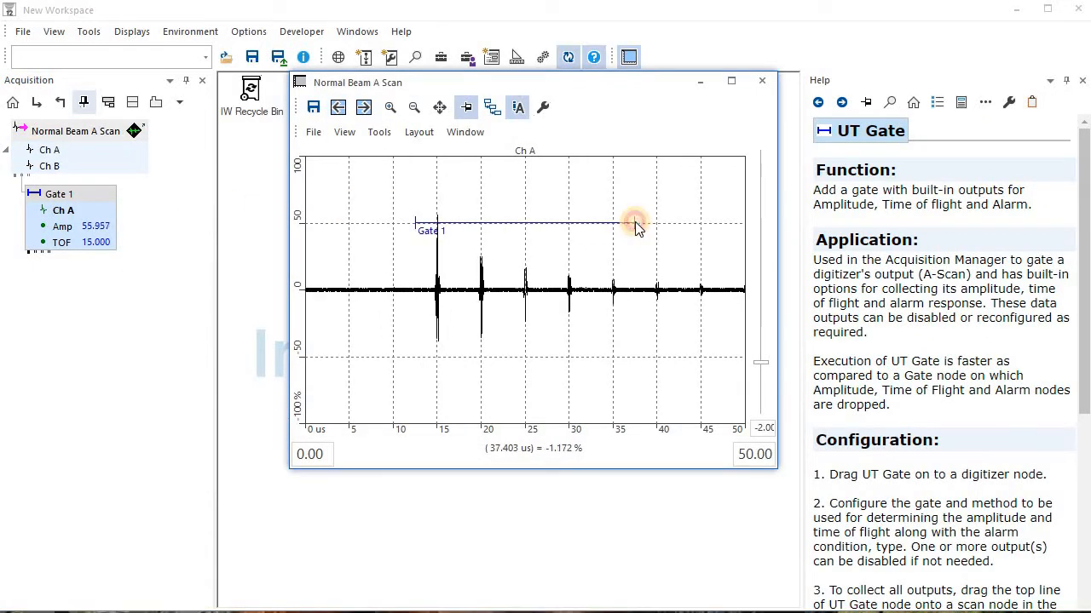
pyautogui.click(634, 224)
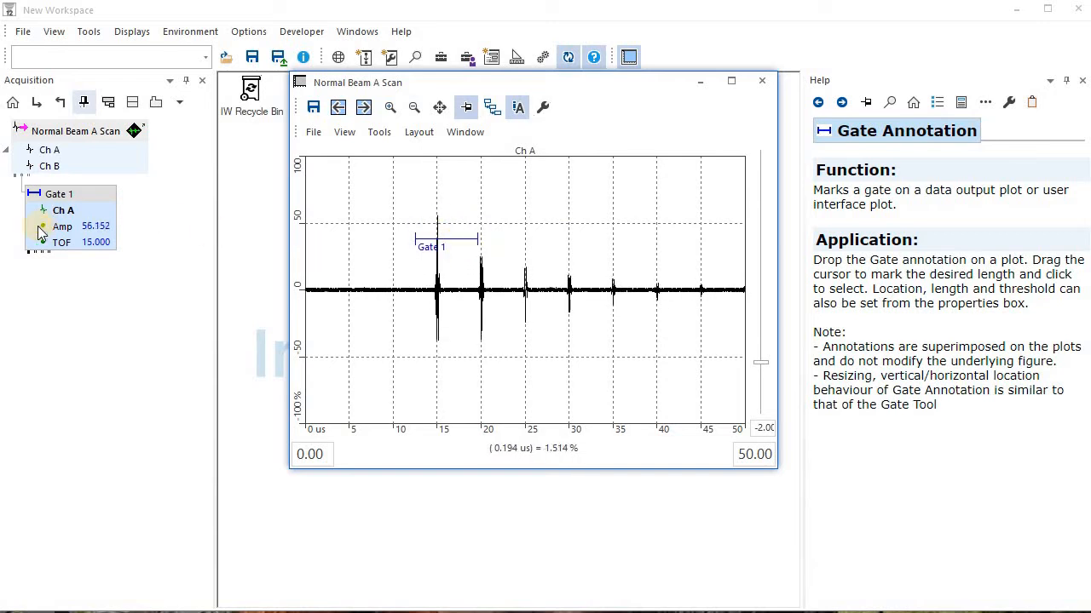
# View only Gate 1's gated Ch A waveform in the signal window, and return the plot to the full Ch A signal
pyautogui.moveTo(51, 211); pyautogui.dragTo(304, 260)
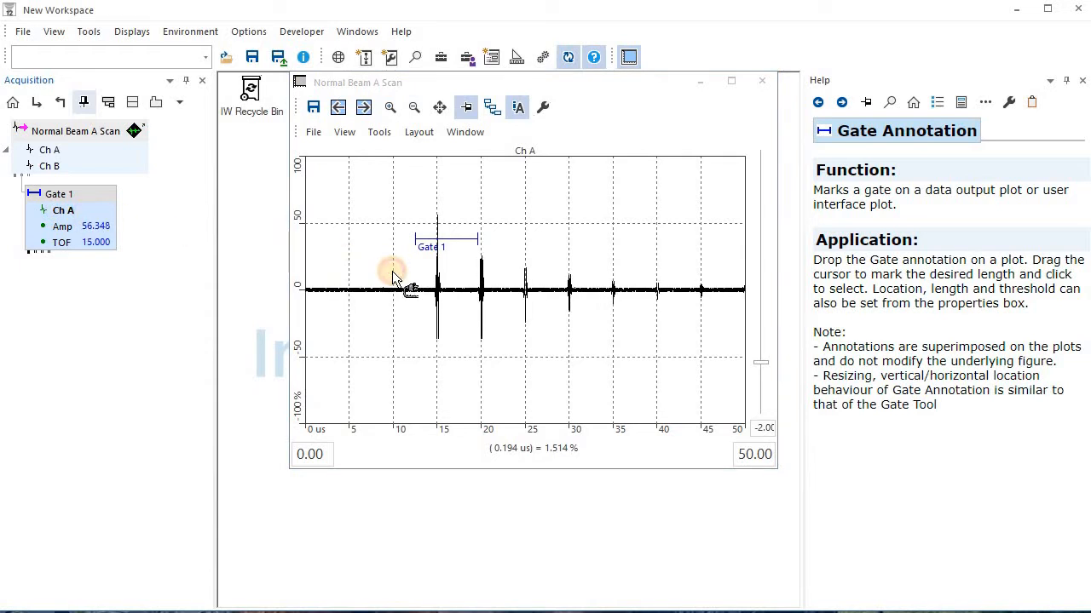
pyautogui.moveTo(395, 278); pyautogui.dragTo(503, 275)
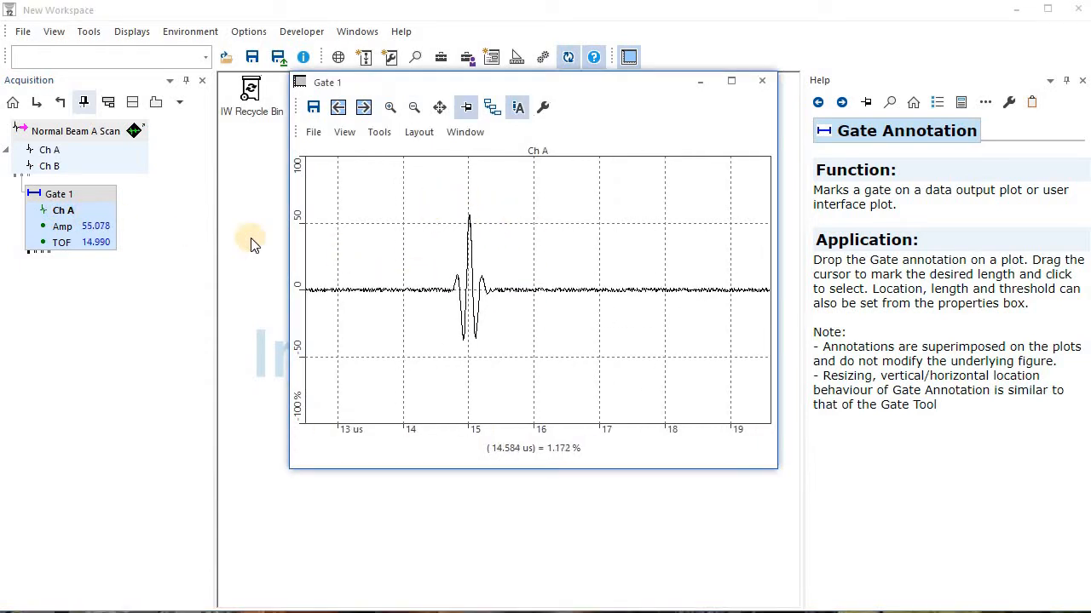
pyautogui.moveTo(36, 152); pyautogui.dragTo(449, 236)
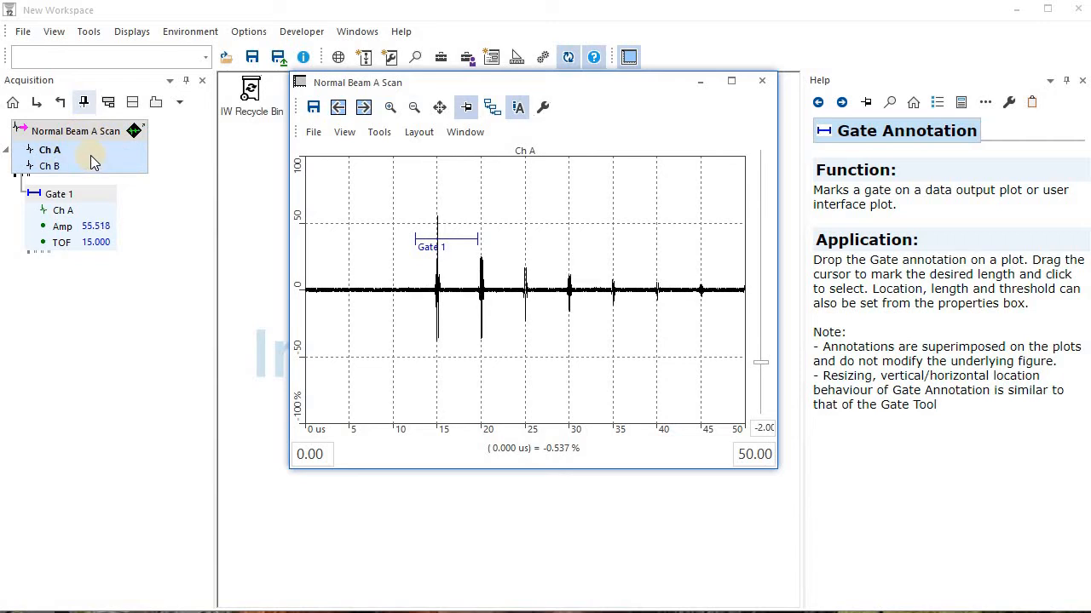
# Add a nested UT Gate under Gate 1 and discard it in the IW Recycle Bin
pyautogui.moveTo(89, 155)
pyautogui.rightClick(100, 197)
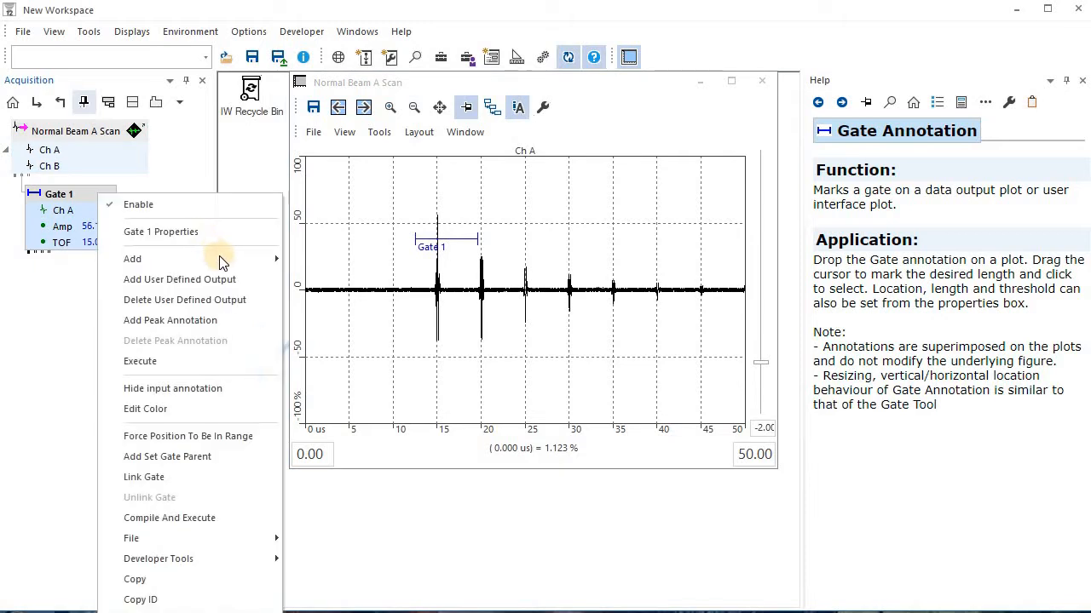
pyautogui.moveTo(260, 258)
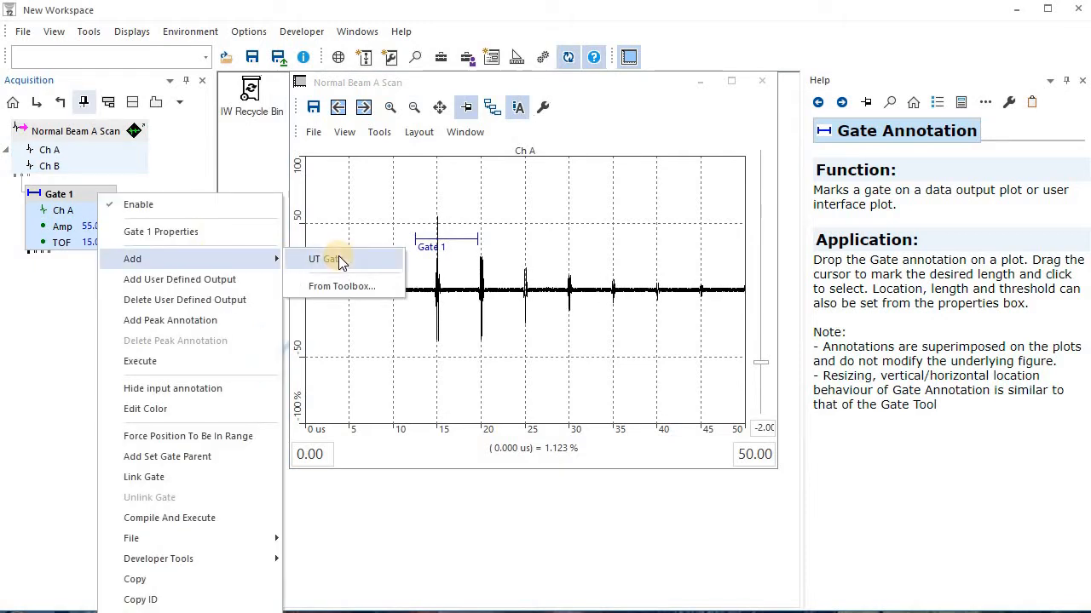
pyautogui.click(340, 260)
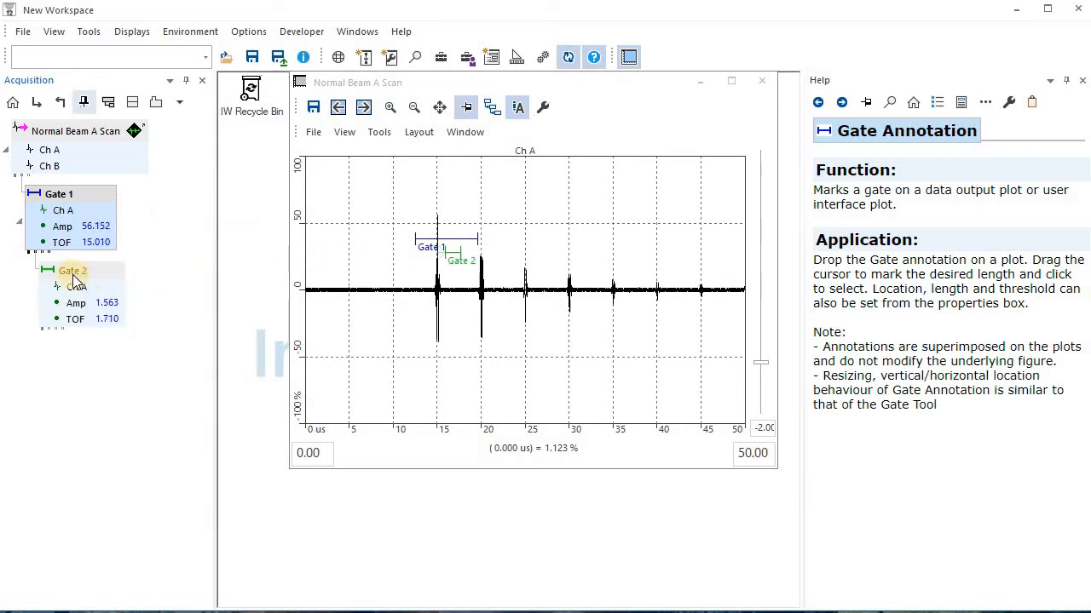
pyautogui.moveTo(73, 276); pyautogui.dragTo(255, 89)
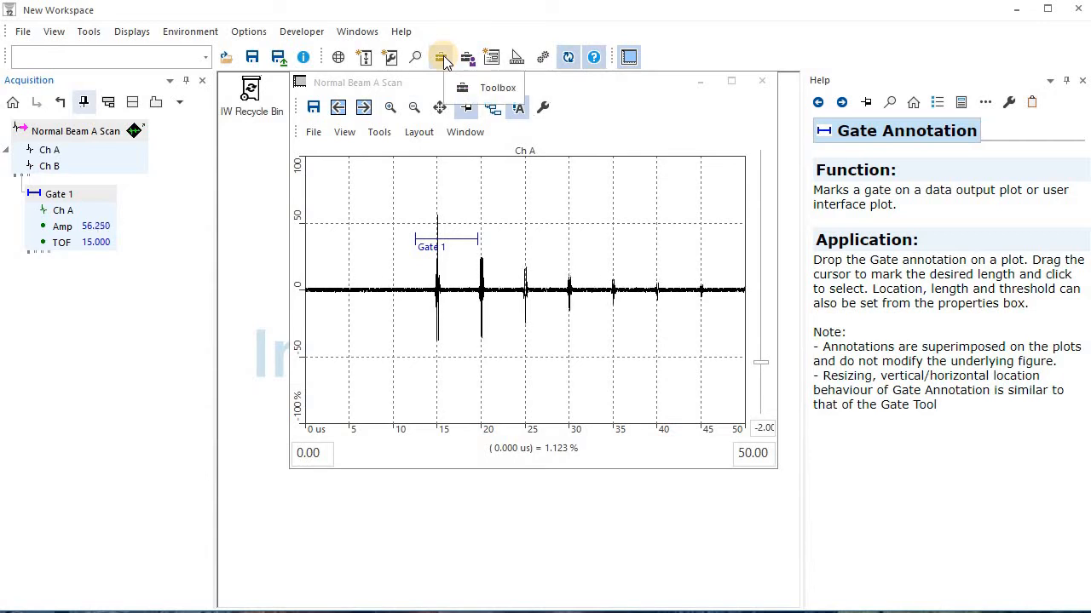
# Find the FFT processor in the Toolbox by searching for "fft" and attach it to Gate 1's Ch A output
pyautogui.click(442, 56)
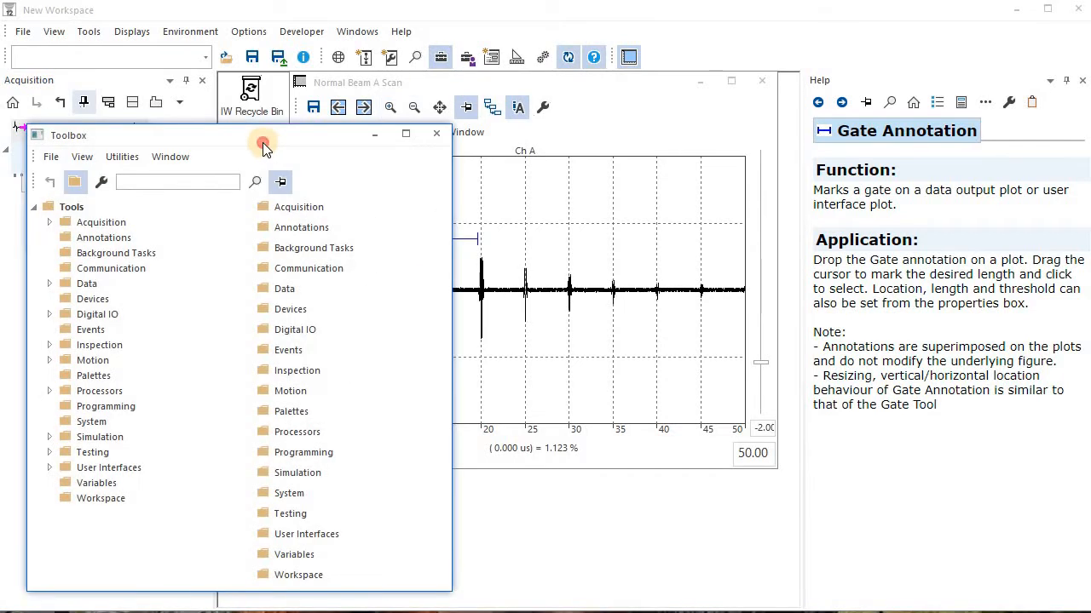
pyautogui.moveTo(266, 140); pyautogui.dragTo(503, 112)
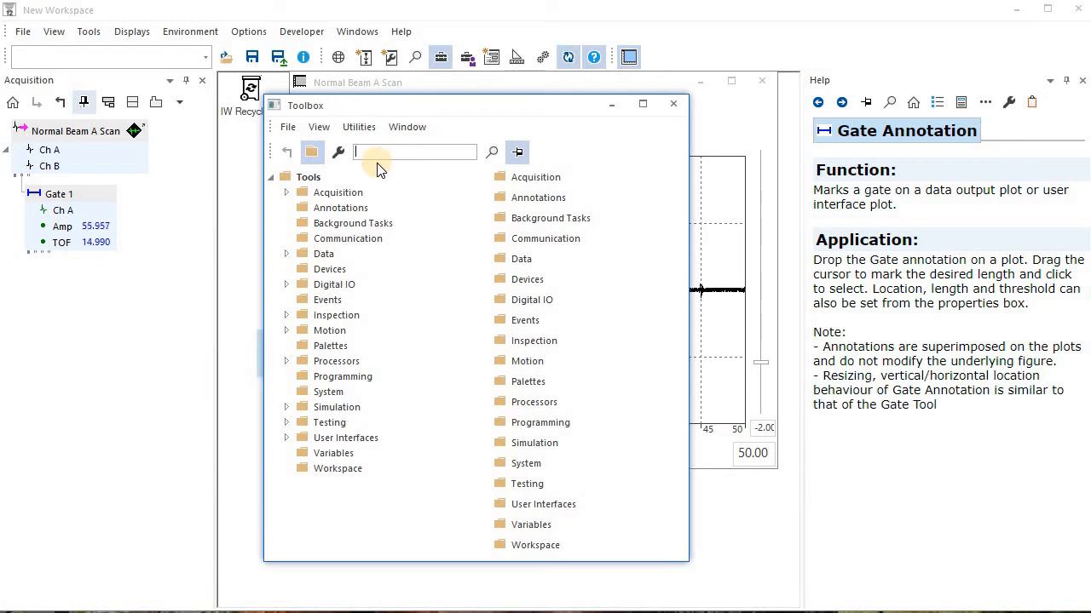
pyautogui.write('fft')
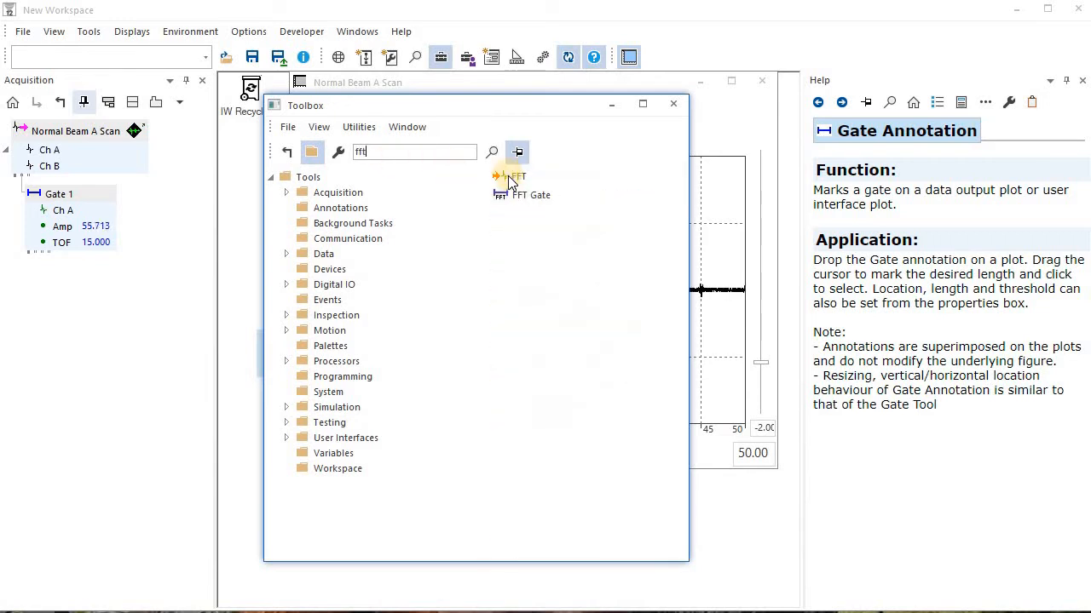
pyautogui.moveTo(510, 182); pyautogui.dragTo(84, 216)
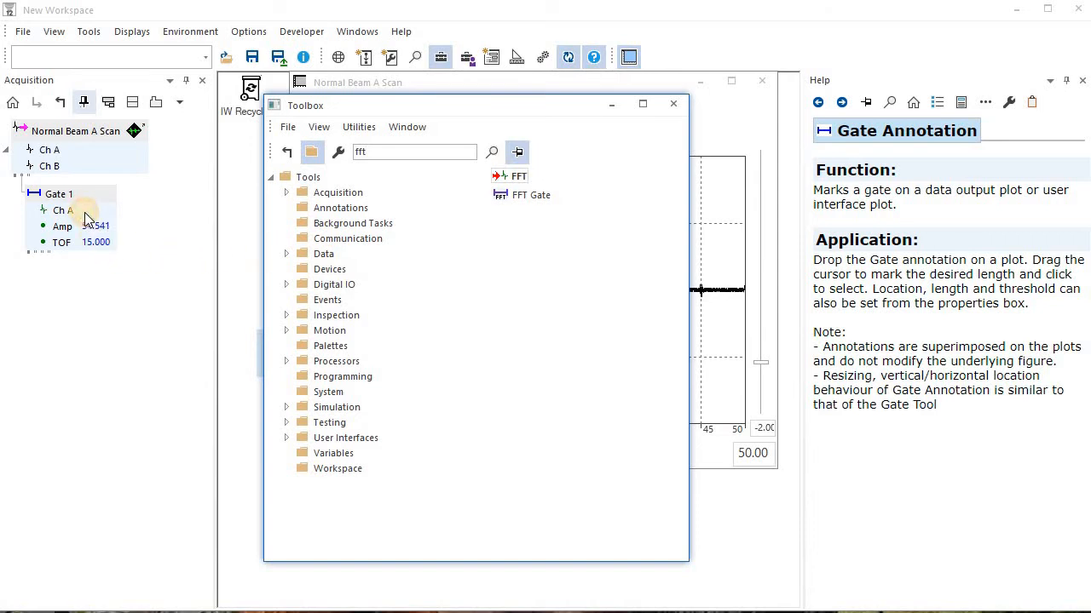
pyautogui.click(673, 104)
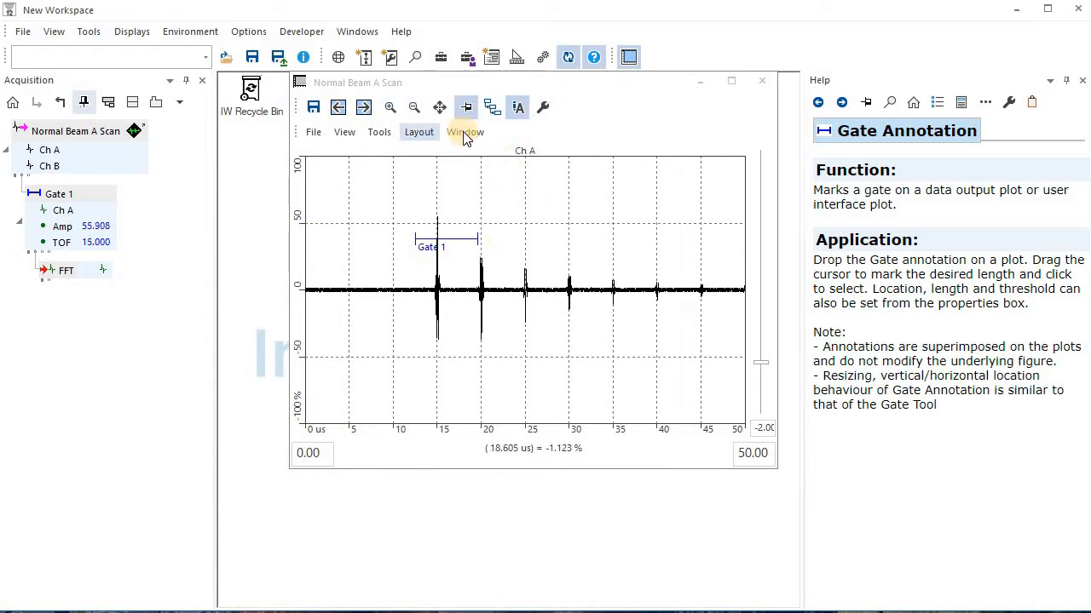
# Split the Normal Beam A Scan window into 2x1 panes and extend its height downward
pyautogui.click(460, 133)
pyautogui.moveTo(560, 154)
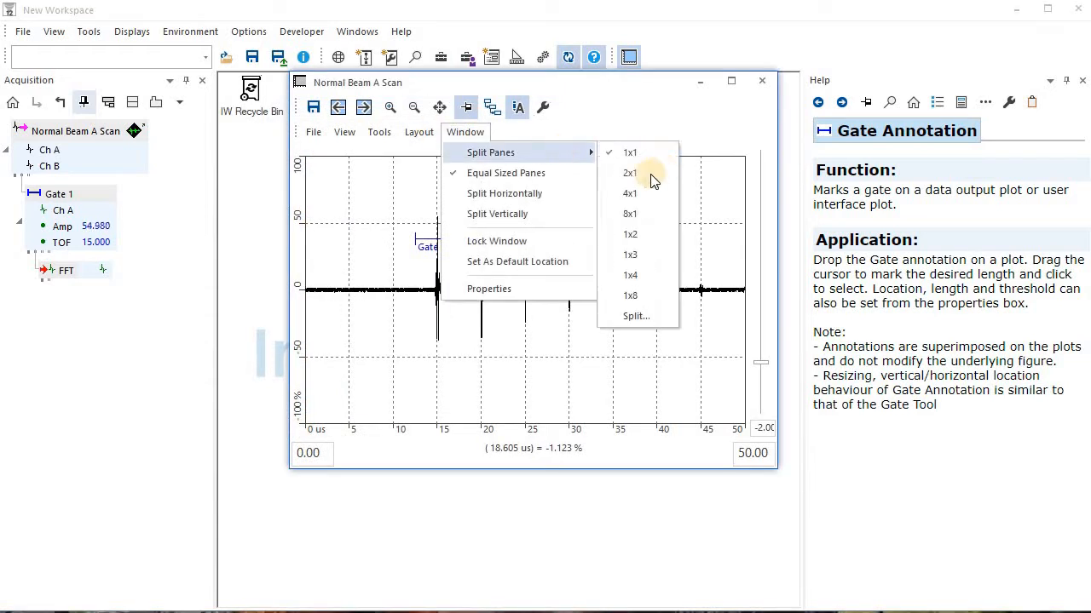
pyautogui.click(649, 174)
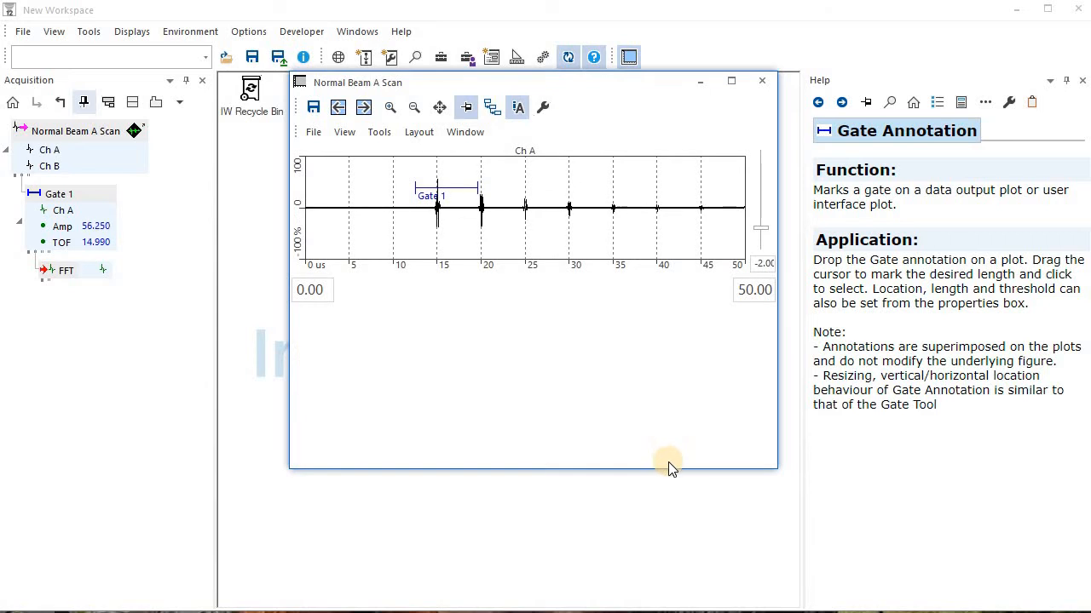
pyautogui.moveTo(669, 467); pyautogui.dragTo(689, 569)
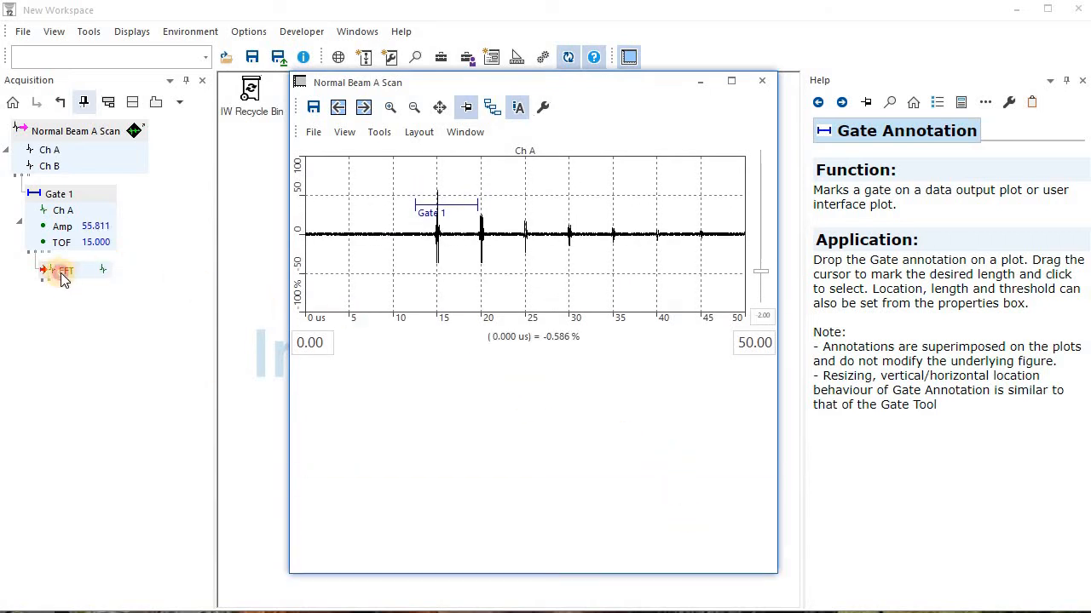
# Plot the FFT output in the empty lower pane and narrow Gate 1 to about 13 to 18 us
pyautogui.moveTo(63, 281); pyautogui.dragTo(517, 455)
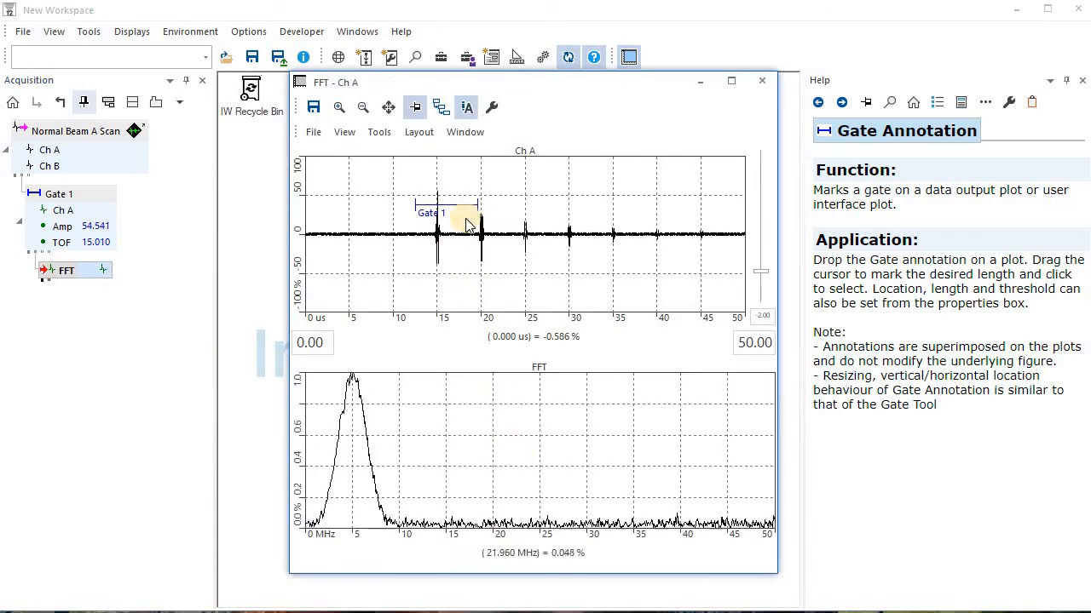
pyautogui.moveTo(478, 203); pyautogui.dragTo(406, 212)
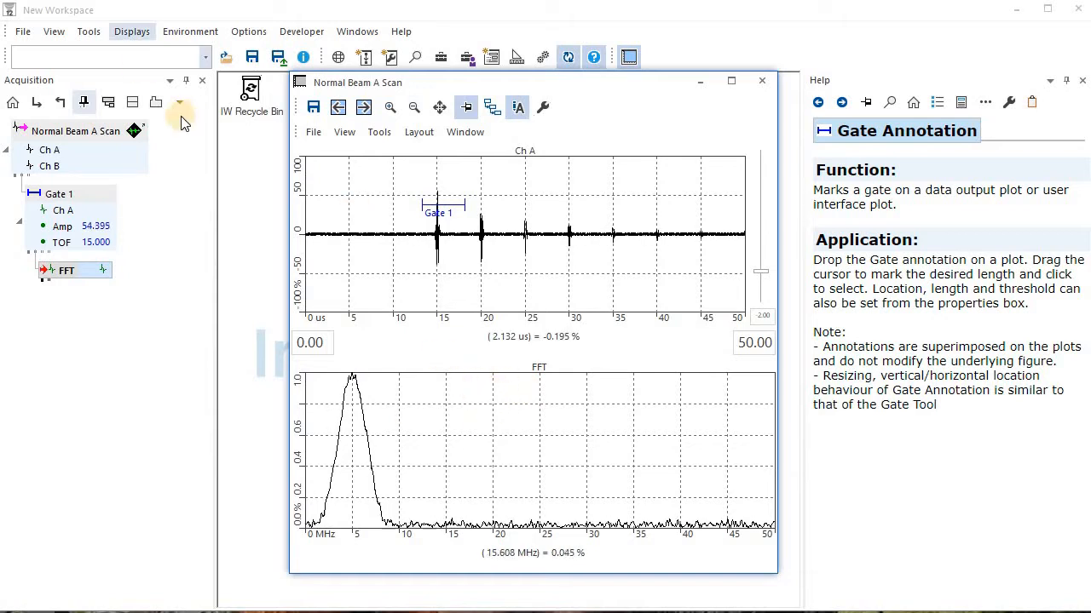
# Split the Acquisition manager view, open the Inspection manager in the new section and add a 1D Scan
pyautogui.click(132, 103)
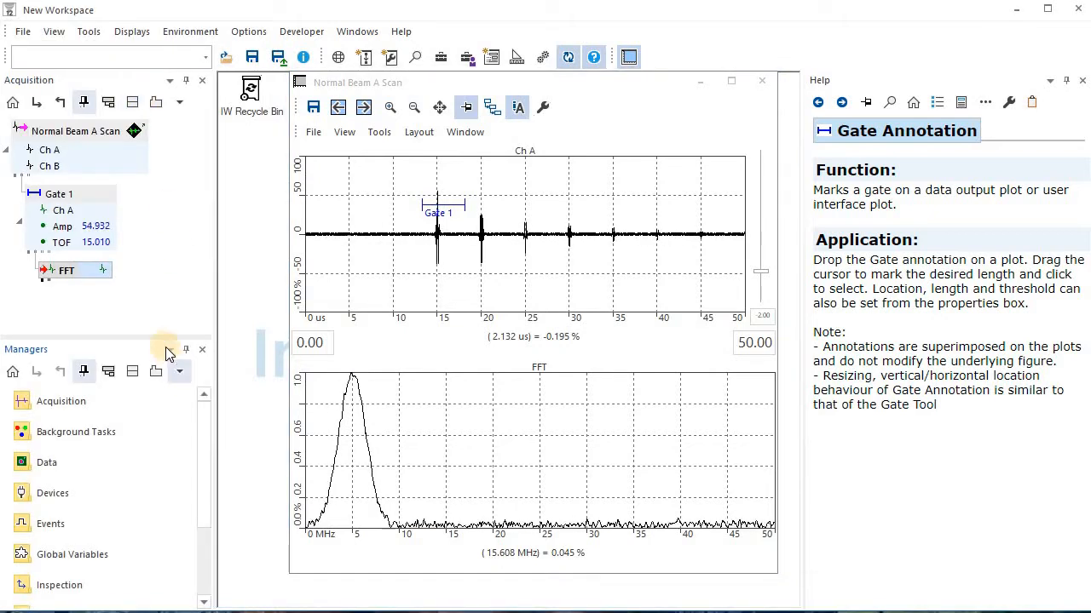
pyautogui.moveTo(161, 227); pyautogui.dragTo(161, 225)
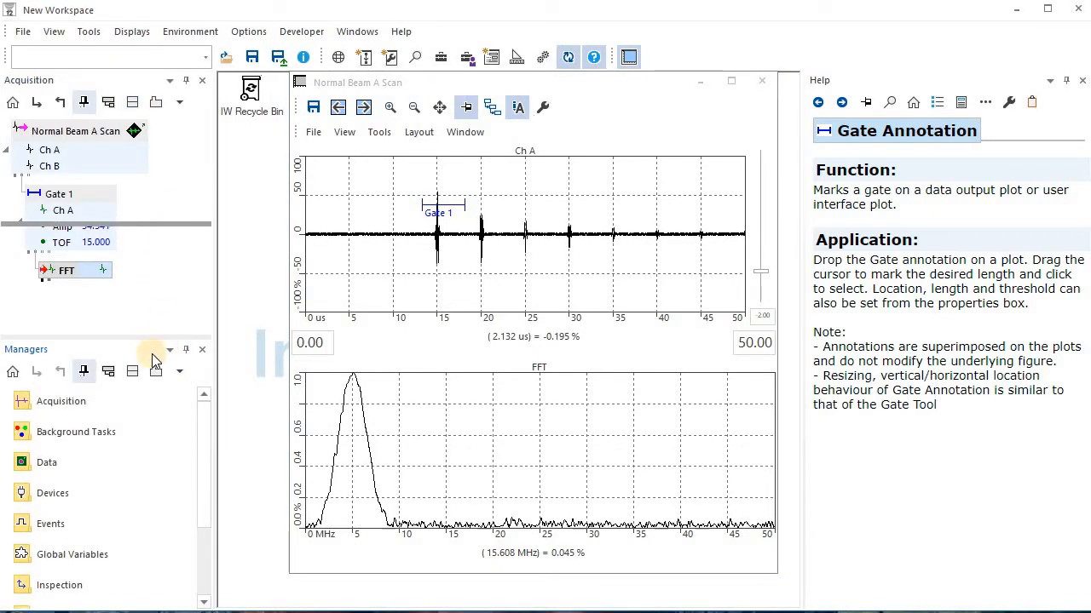
pyautogui.doubleClick(70, 467)
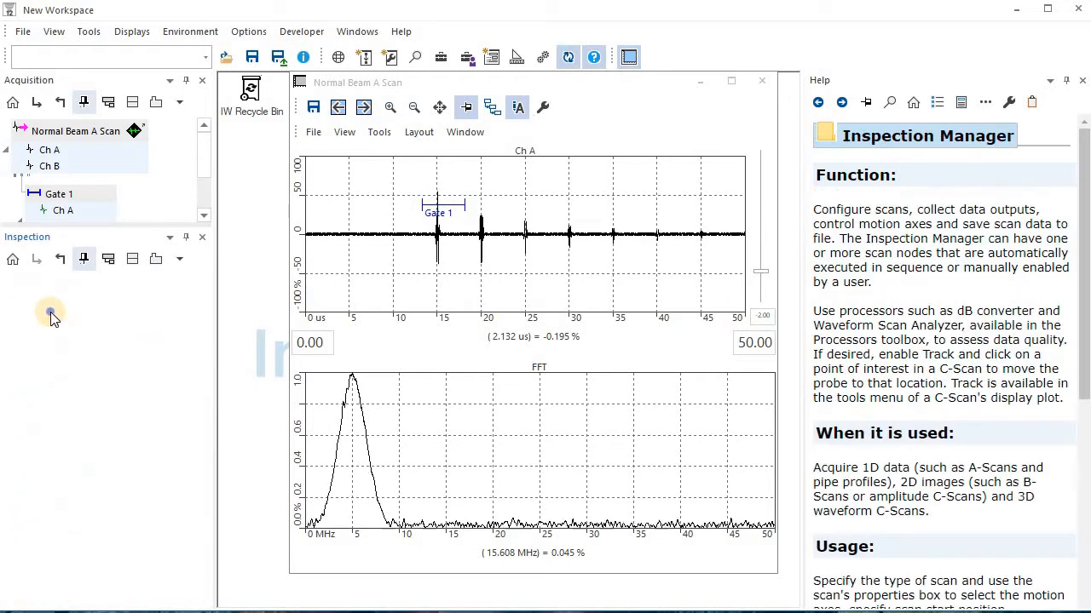
pyautogui.rightClick(52, 313)
pyautogui.moveTo(252, 355)
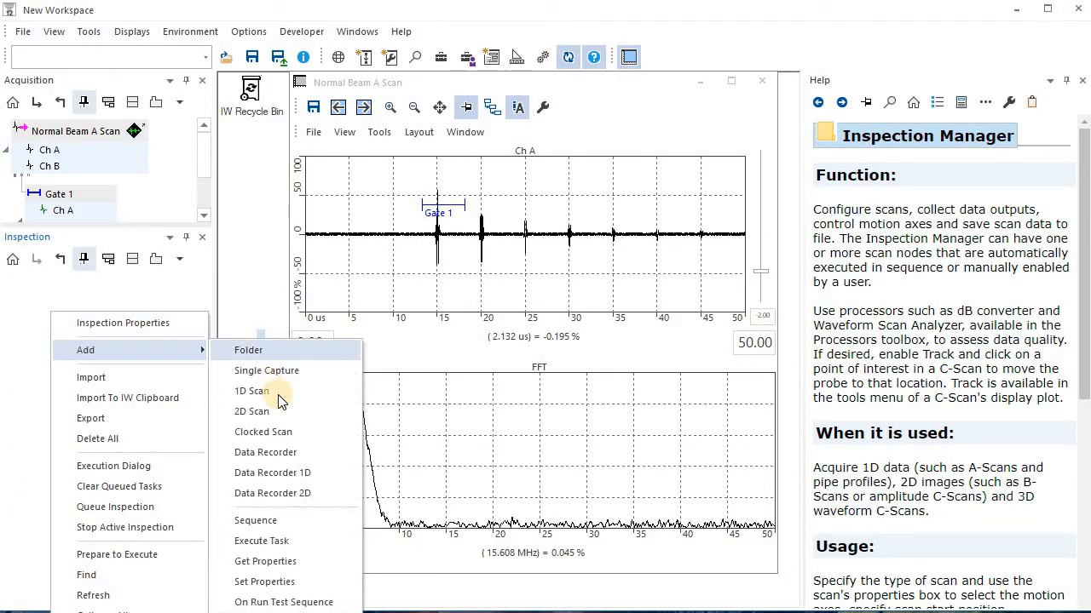
pyautogui.click(275, 389)
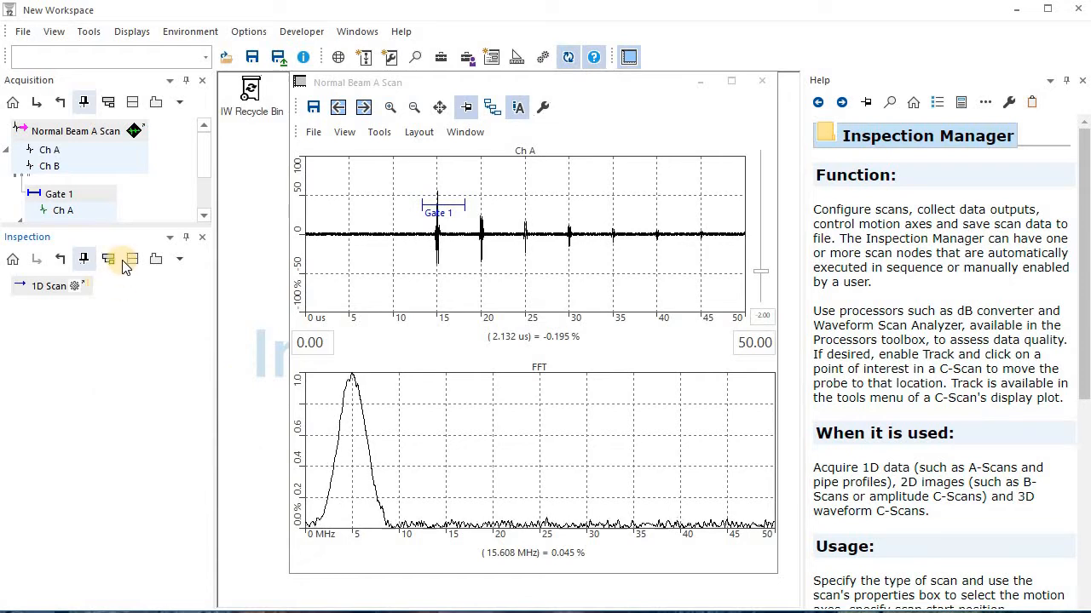
# Split off a third manager view below Inspection for the Motion manager and add a Simulated Motion Axis there
pyautogui.moveTo(124, 228); pyautogui.dragTo(119, 294)
pyautogui.click(132, 287)
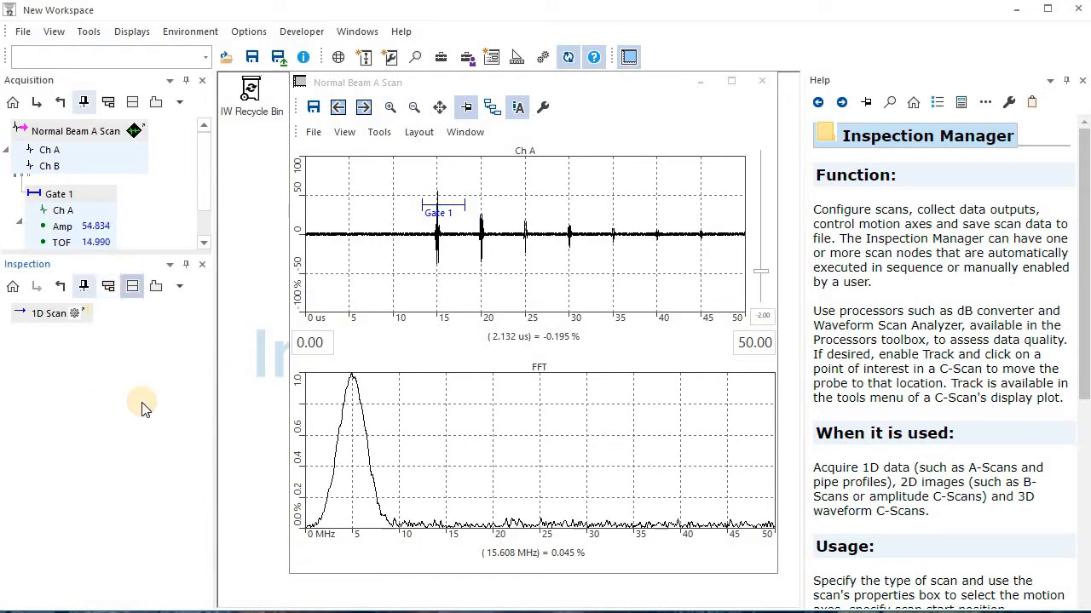
pyautogui.moveTo(126, 429)
pyautogui.mouseDown()
pyautogui.moveTo(127, 495)
pyautogui.moveTo(127, 394)
pyautogui.mouseUp()
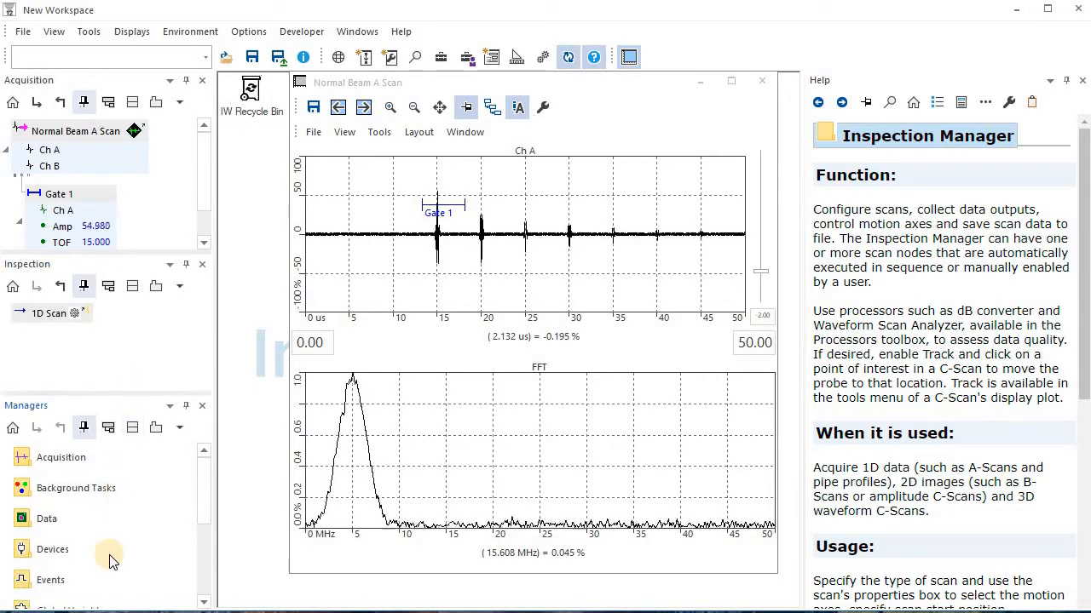
pyautogui.scroll(-2, 109, 554)
pyautogui.click(53, 586)
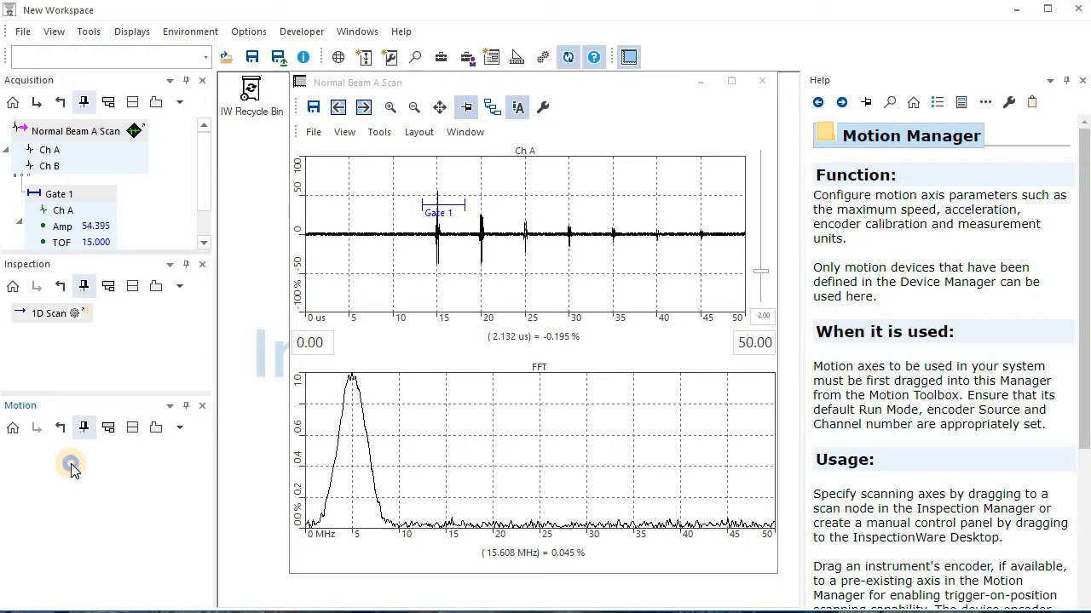
pyautogui.rightClick(71, 465)
pyautogui.moveTo(150, 502)
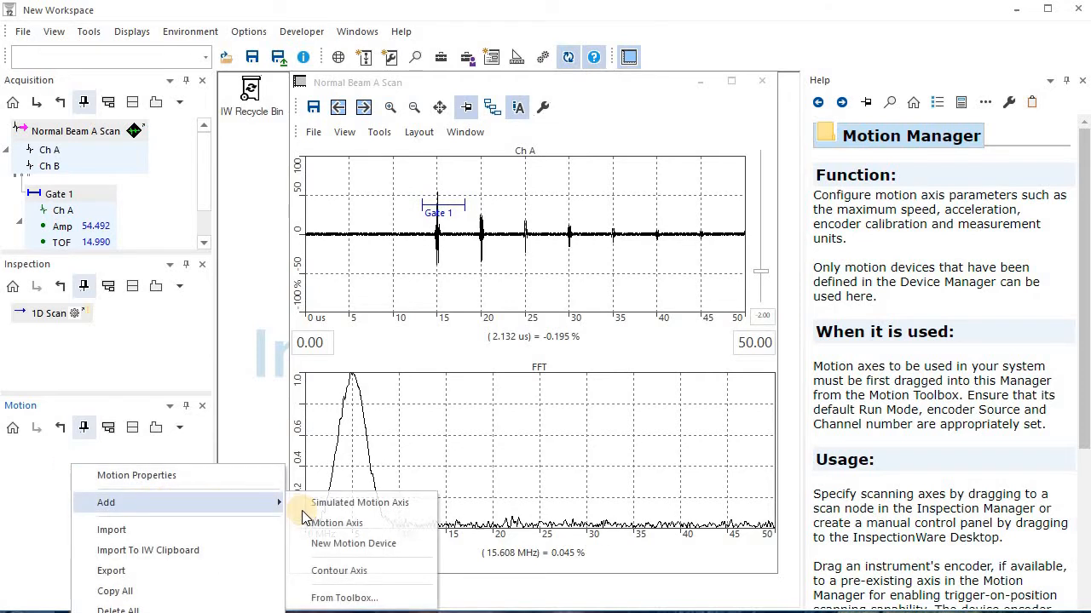
pyautogui.click(378, 509)
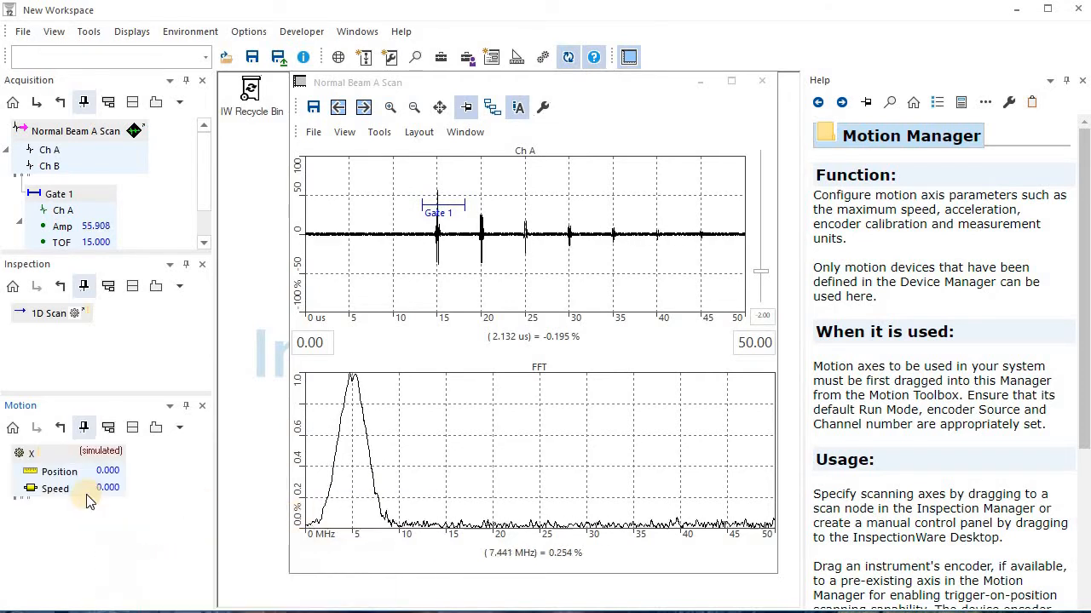
# Assign the simulated X axis to the 1D Scan's motion slot and add Gate 1's Ch A as its collected data
pyautogui.click(57, 461)
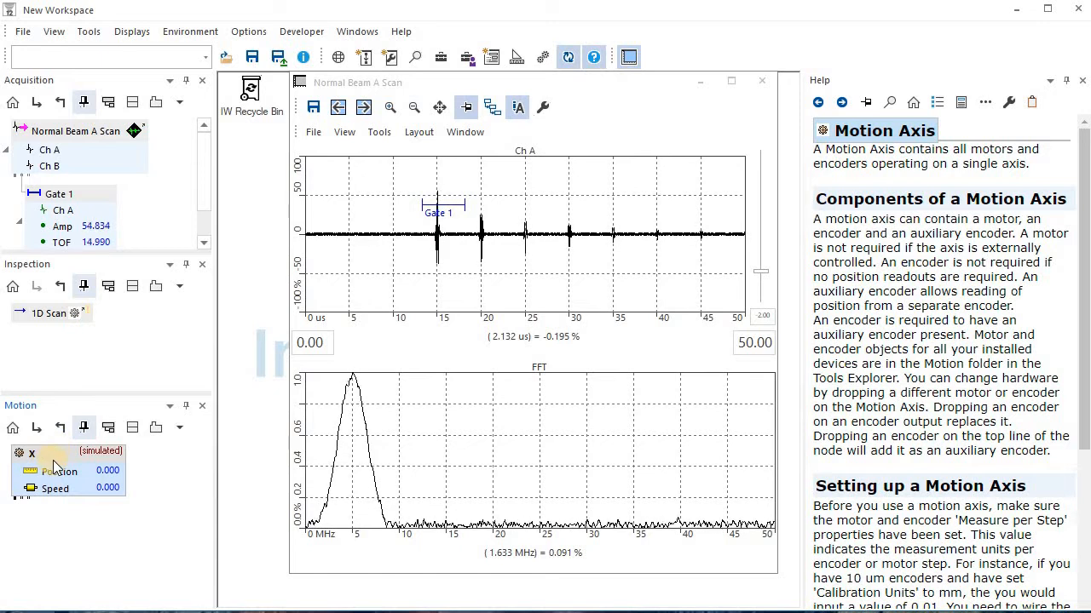
pyautogui.moveTo(60, 456); pyautogui.dragTo(77, 314)
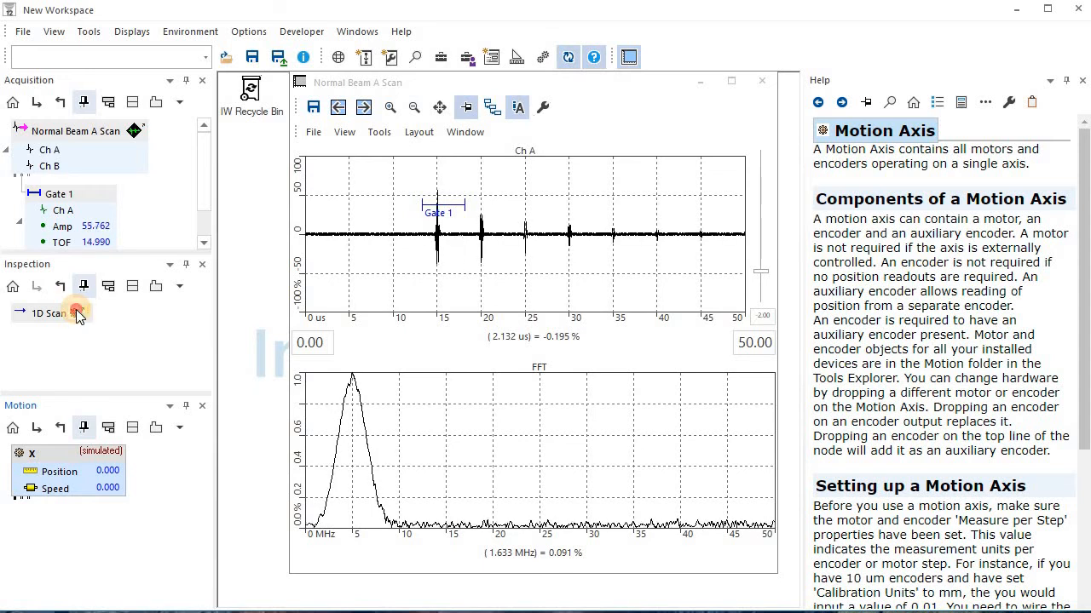
pyautogui.moveTo(75, 313); pyautogui.dragTo(77, 314)
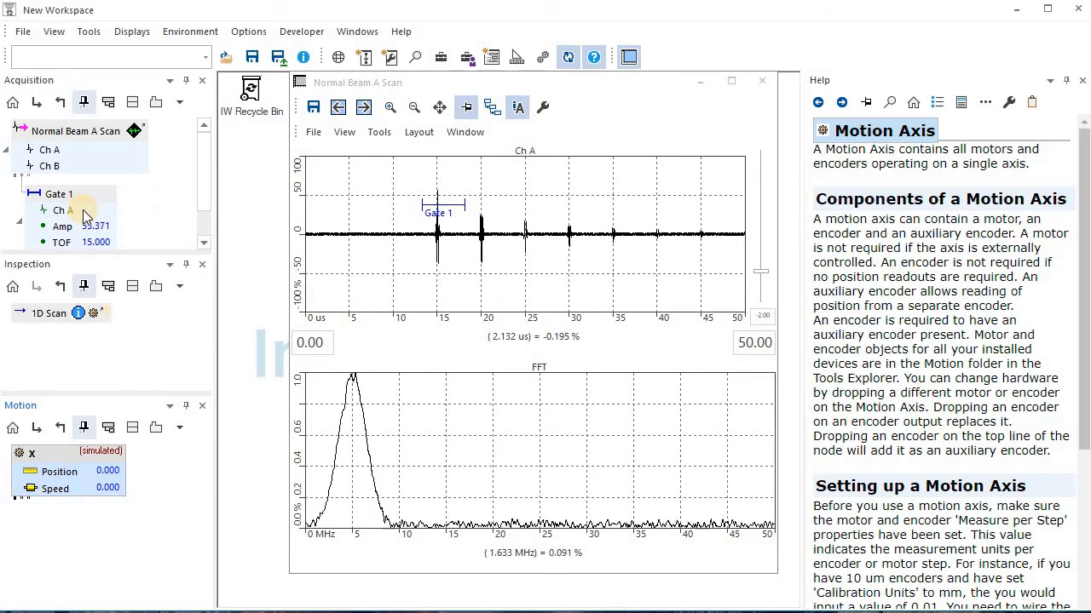
pyautogui.moveTo(82, 208); pyautogui.dragTo(48, 315)
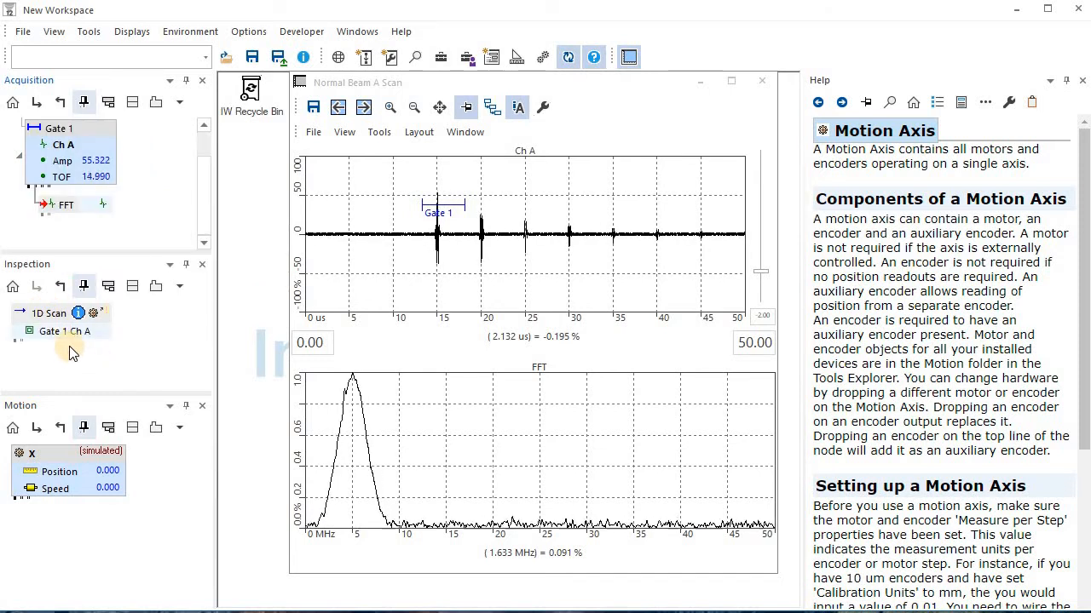
# Display the 1D Scan's Gate 1 Ch A data in a scan window and run the scan
pyautogui.click(46, 334)
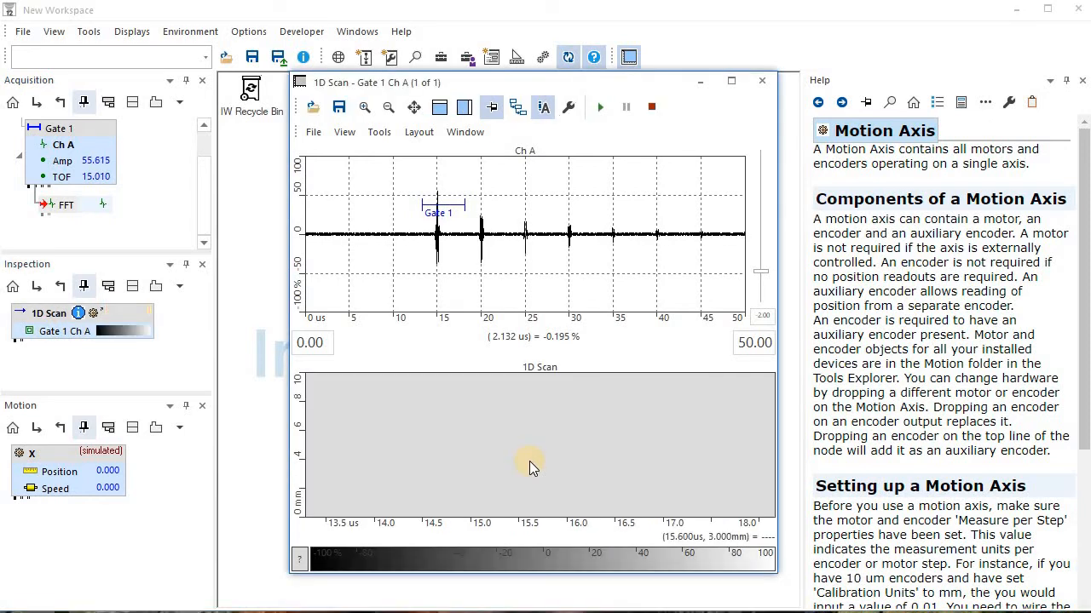
pyautogui.click(601, 108)
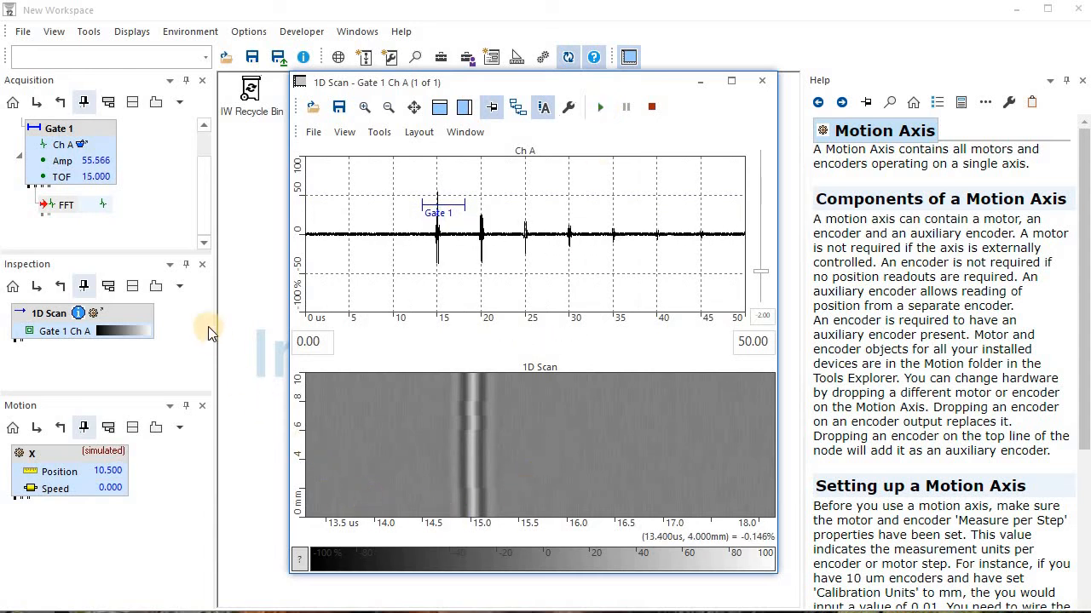
# In the 1D Scan properties, set the scan resolution to 0.1 mm and the scan length to 15 mm
pyautogui.doubleClick(147, 312)
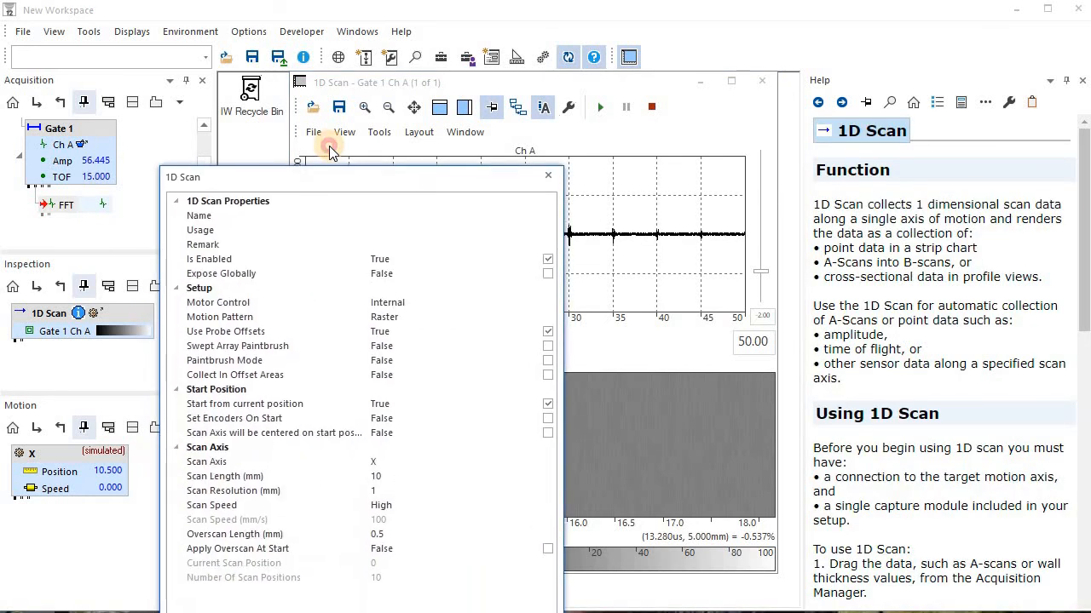
pyautogui.click(394, 474)
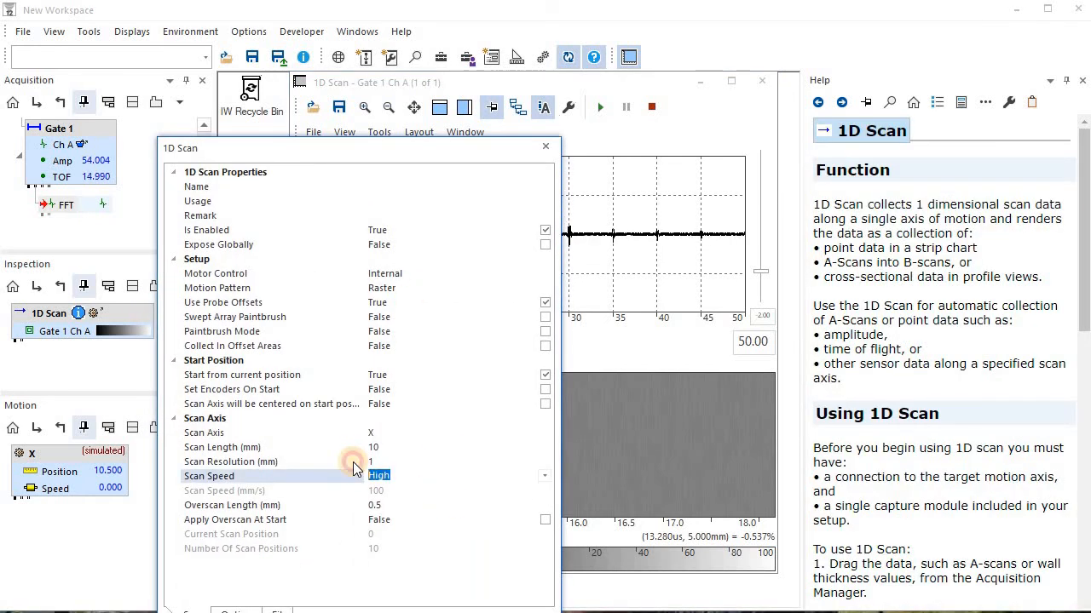
pyautogui.click(354, 461)
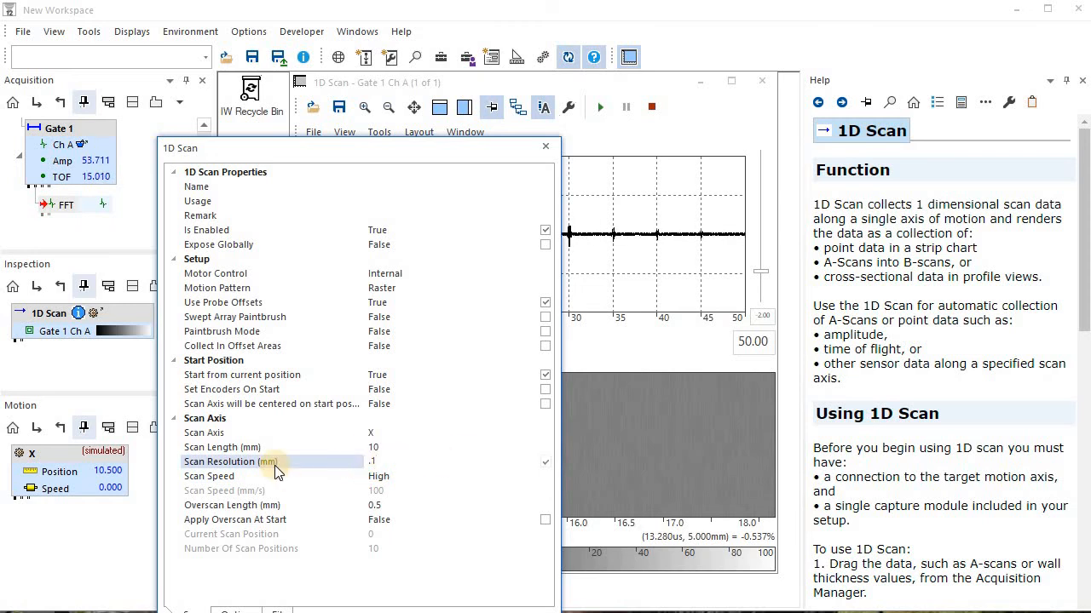
pyautogui.click(334, 449)
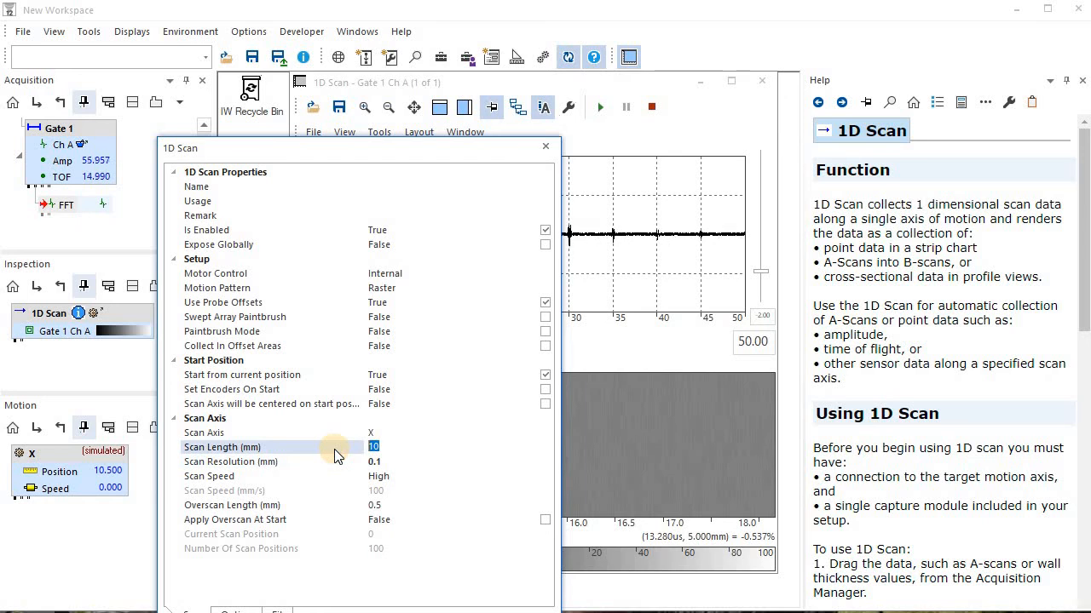
pyautogui.write('15')
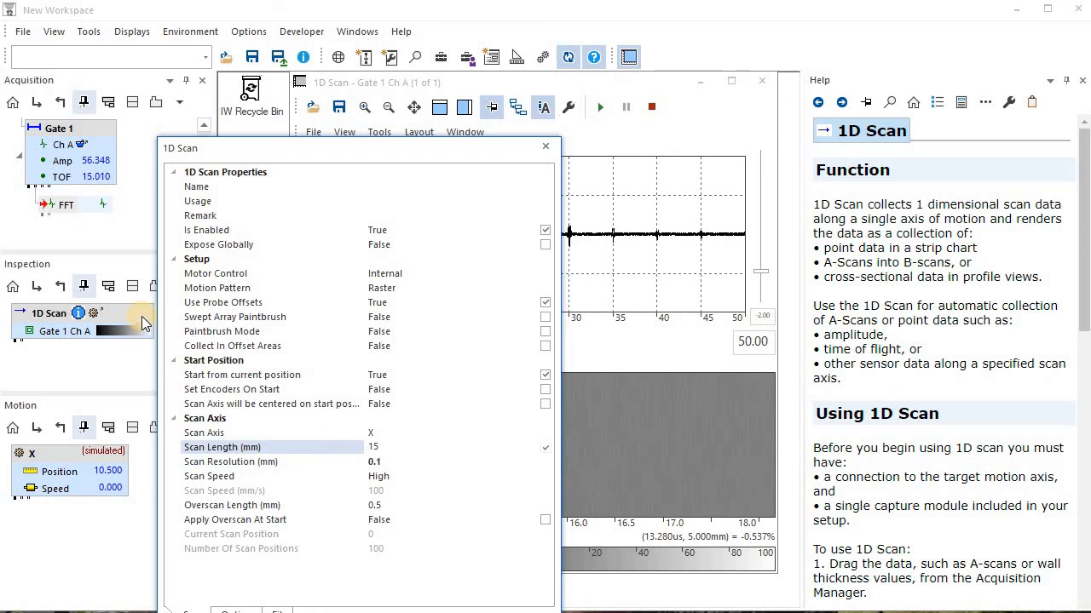
pyautogui.press('Return')
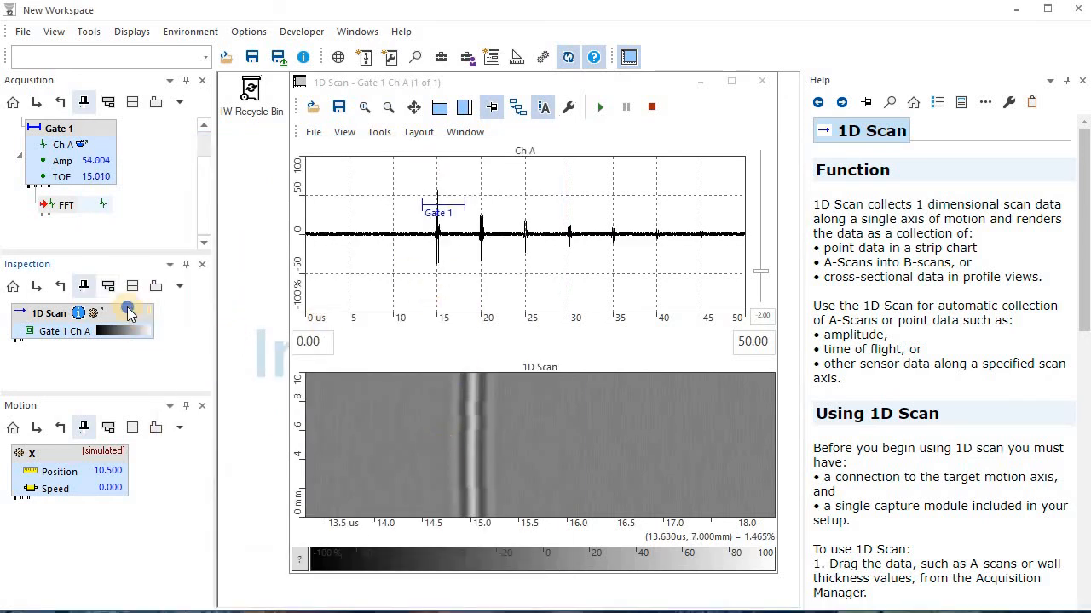
# Execute the 1D Scan from its node in the Inspection manager to collect data with the new scan settings
pyautogui.rightClick(130, 313)
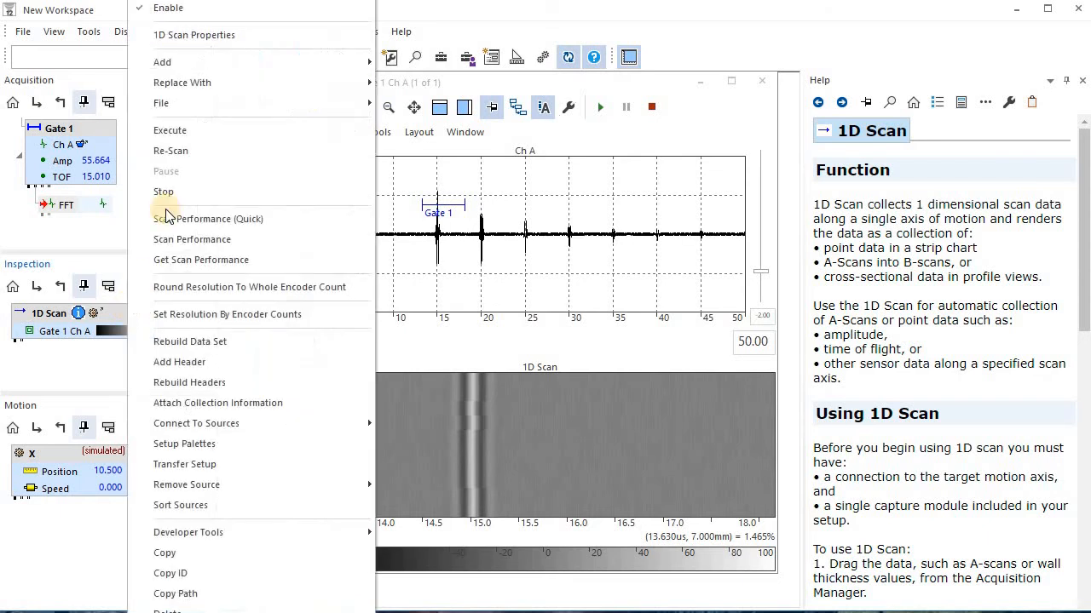
pyautogui.click(189, 130)
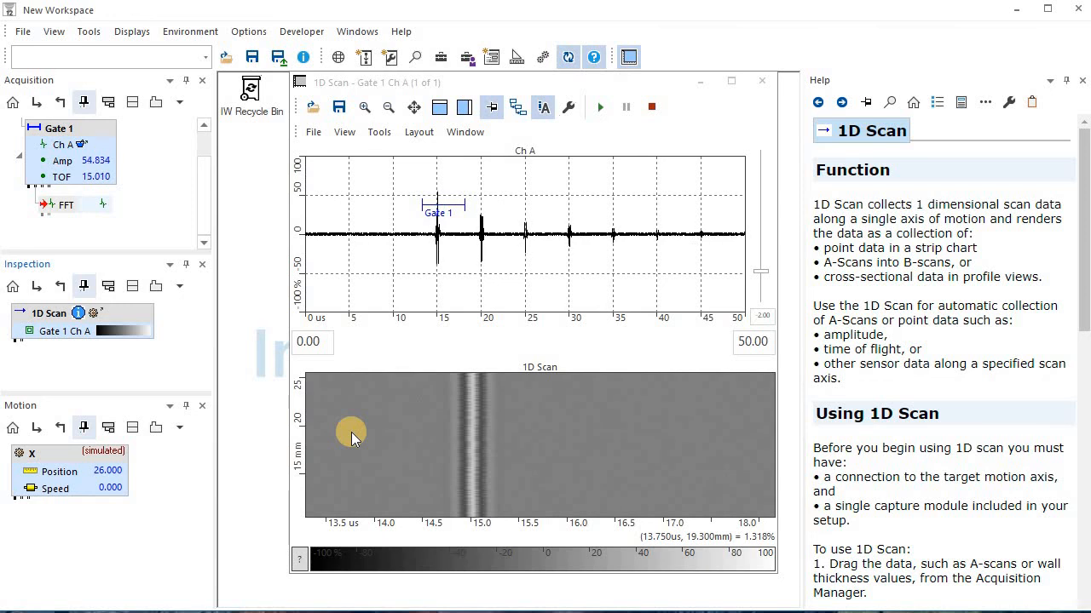
pyautogui.click(353, 611)
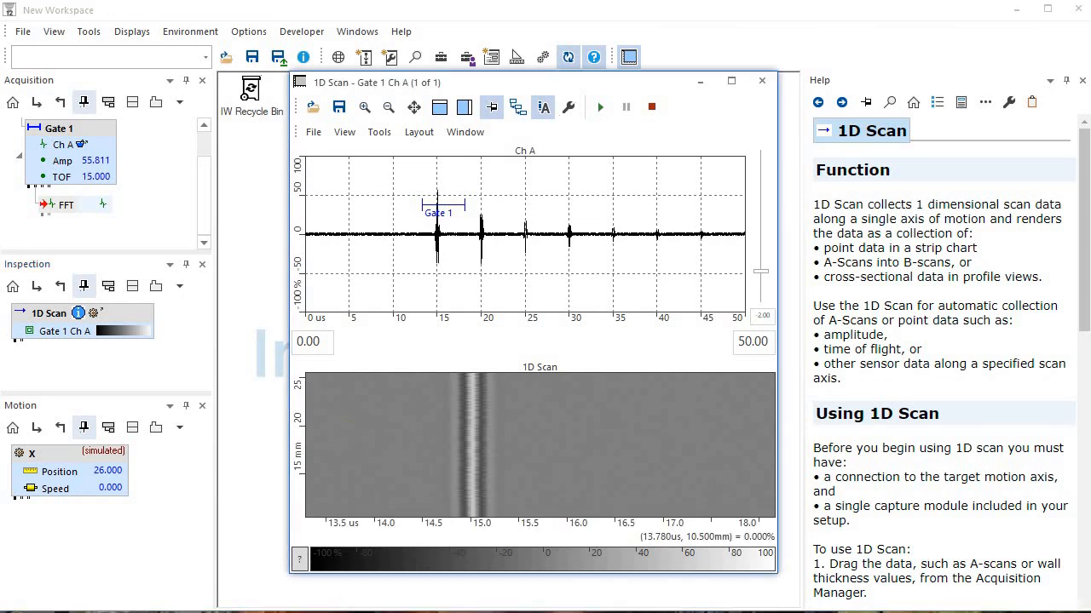